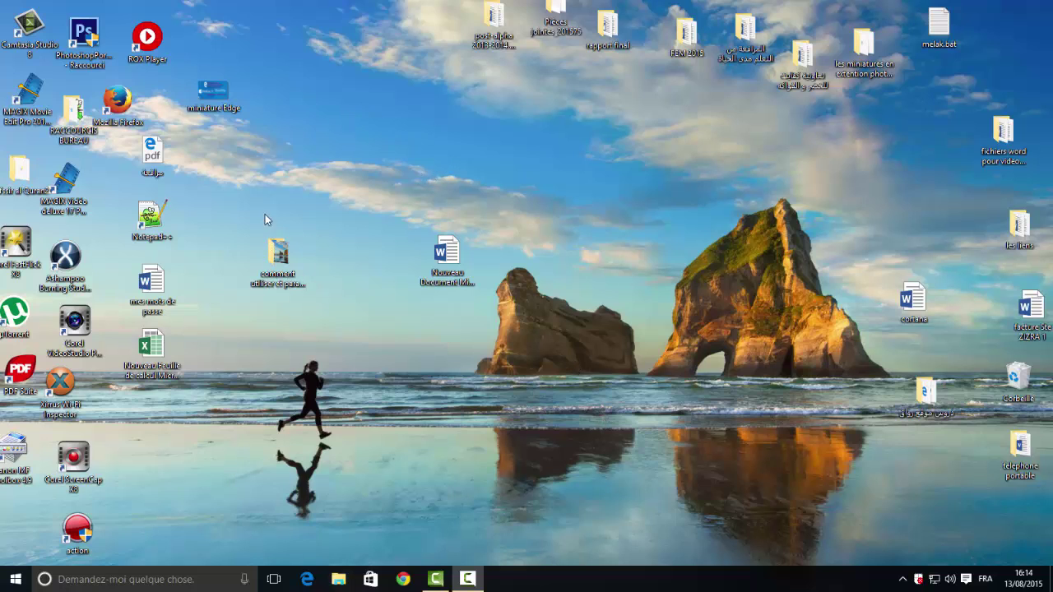
- Open the Nouveau Document Microsoft Word file from the desktop and enter the text "Hgfhgggf"
{"action": "double_click", "coordinate": [445, 258]}
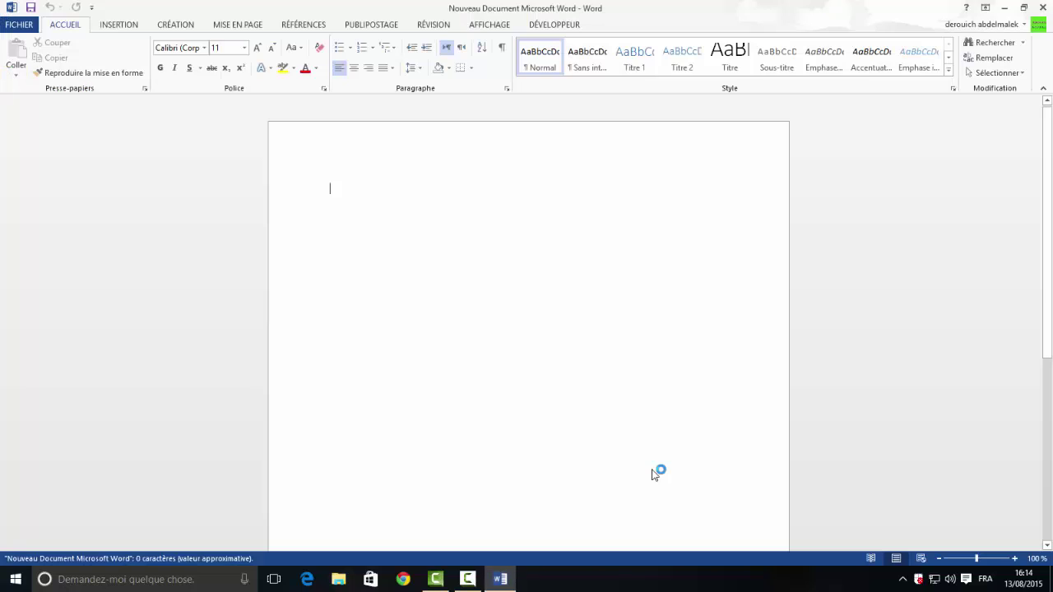
{"action": "type", "text": "hgfhggg"}
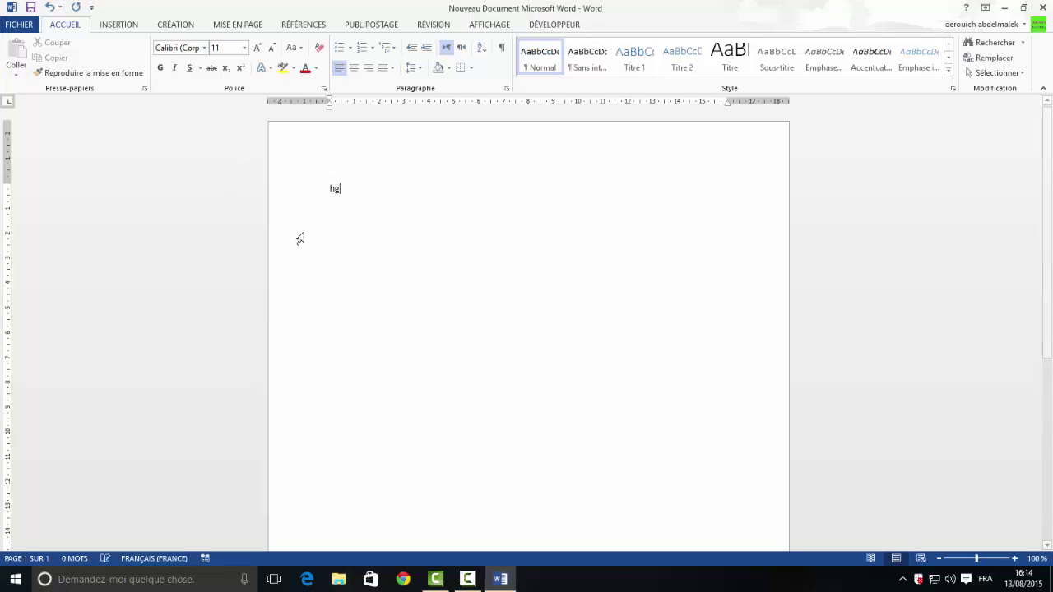
{"action": "type", "text": "f"}
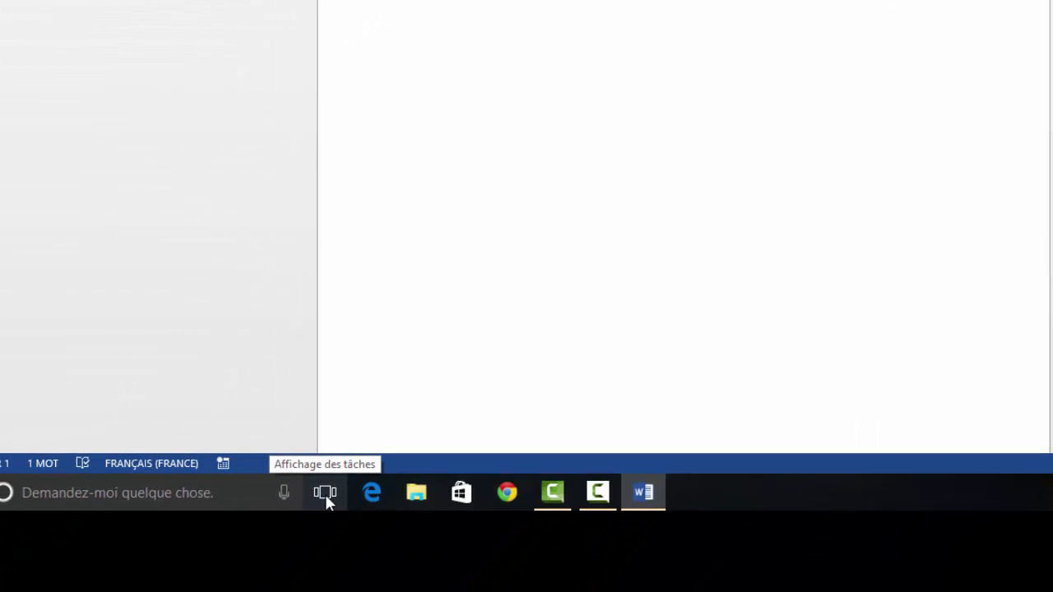
- Add a second virtual desktop and open Microsoft Edge on it
{"action": "left_click", "coordinate": [325, 494]}
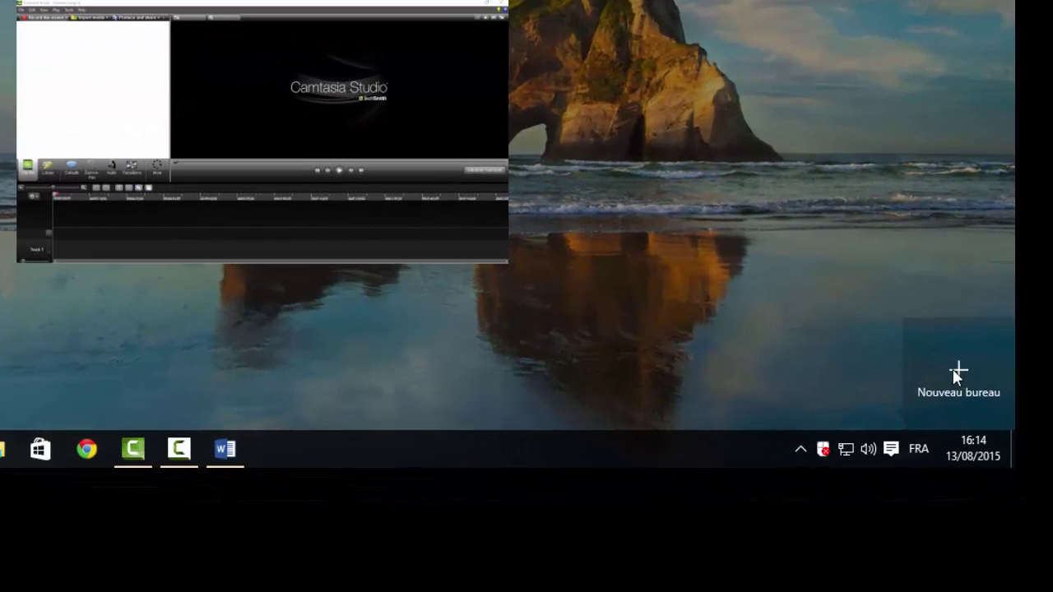
{"action": "left_click", "coordinate": [954, 372]}
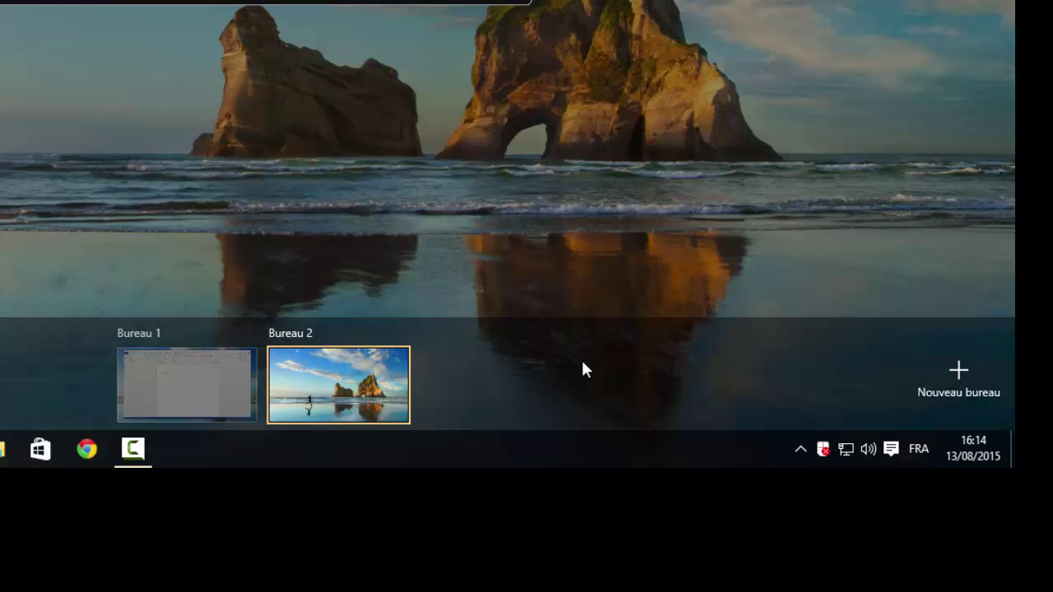
{"action": "left_click", "coordinate": [357, 386]}
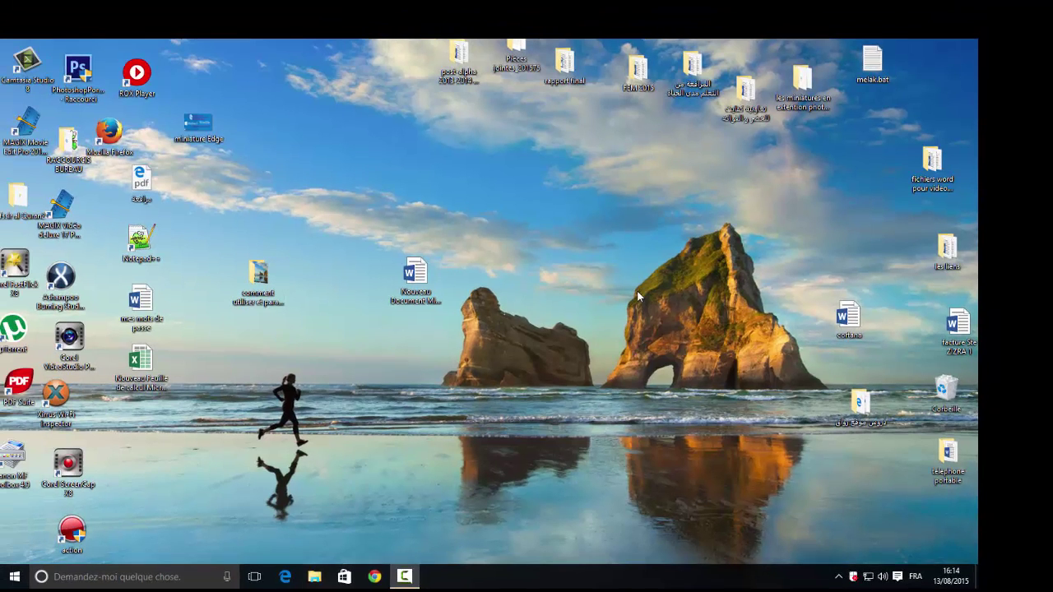
{"action": "left_click", "coordinate": [286, 577]}
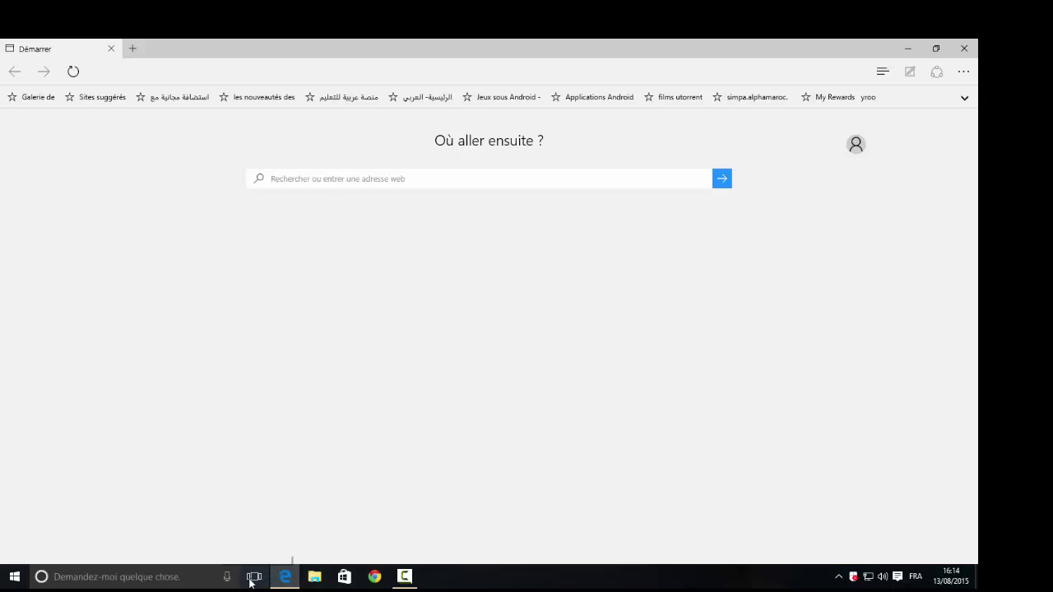
- Preview the existing virtual desktops, add a third one and switch to it
{"action": "left_click", "coordinate": [252, 578]}
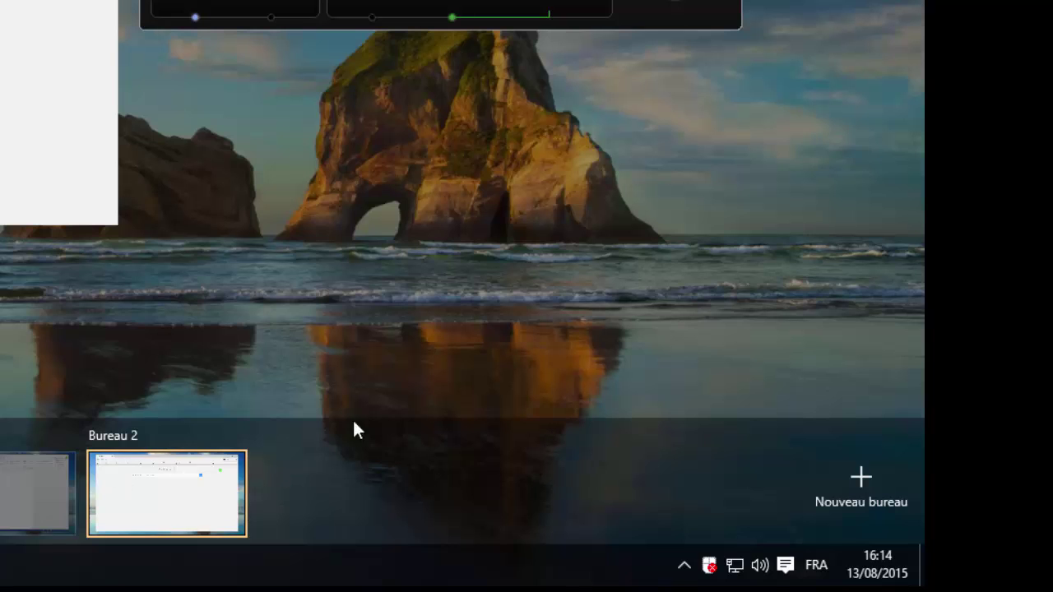
{"action": "mouse_move", "coordinate": [6, 493]}
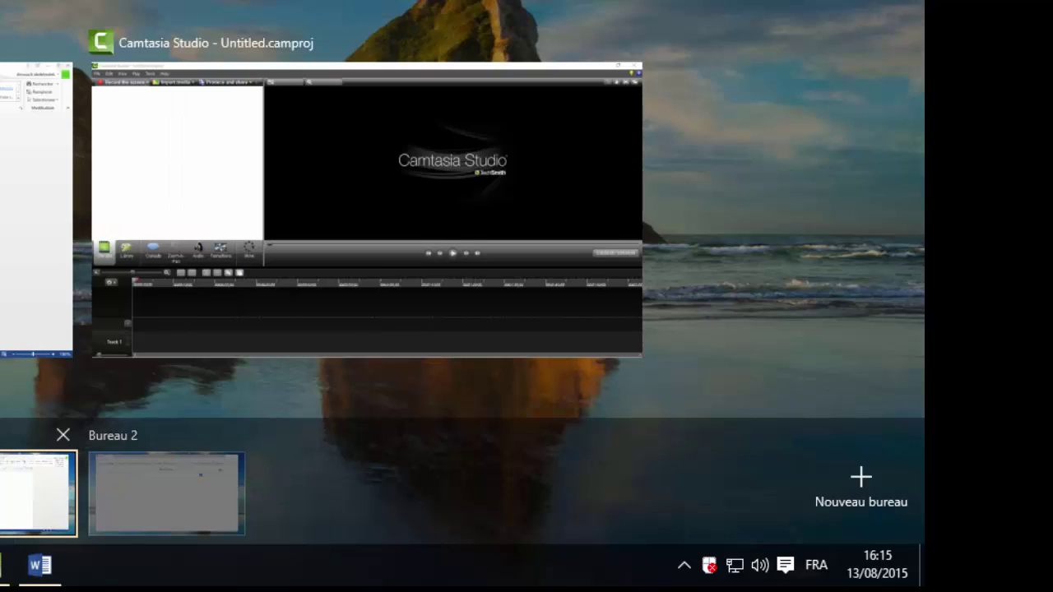
{"action": "mouse_move", "coordinate": [202, 516]}
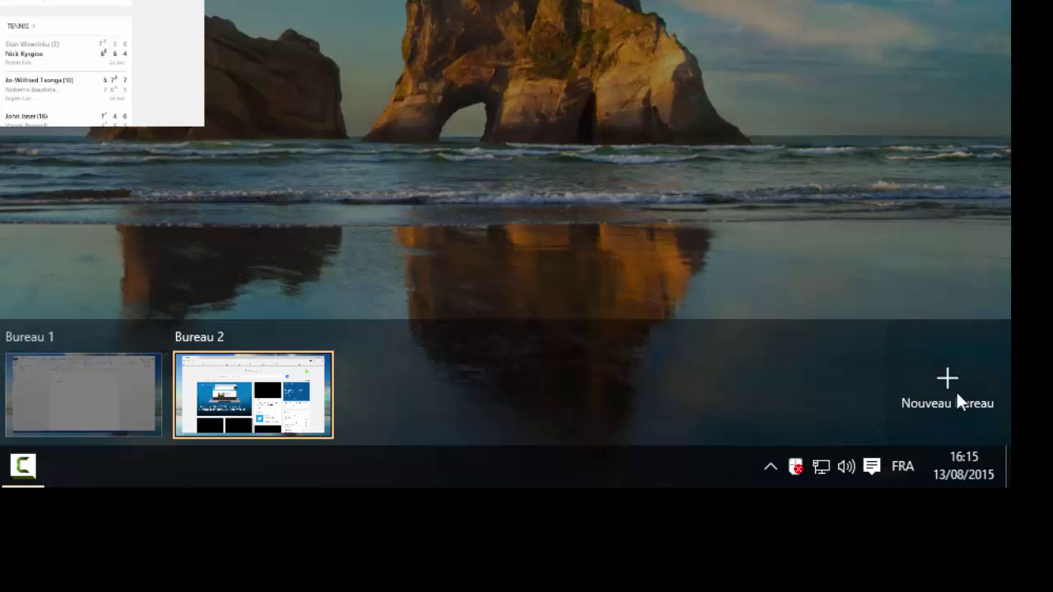
{"action": "left_click", "coordinate": [957, 392]}
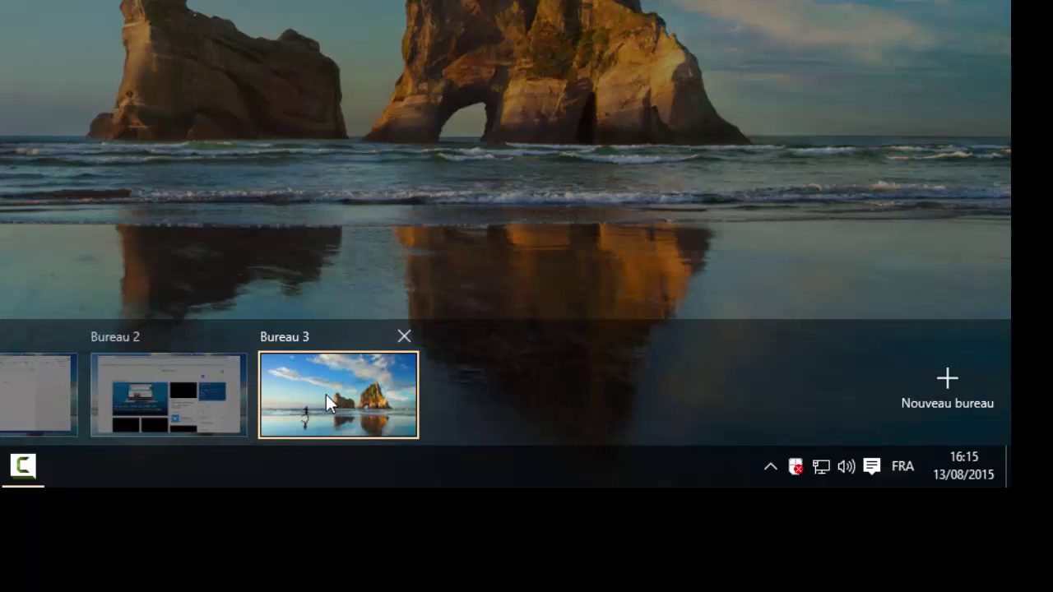
{"action": "left_click", "coordinate": [326, 394]}
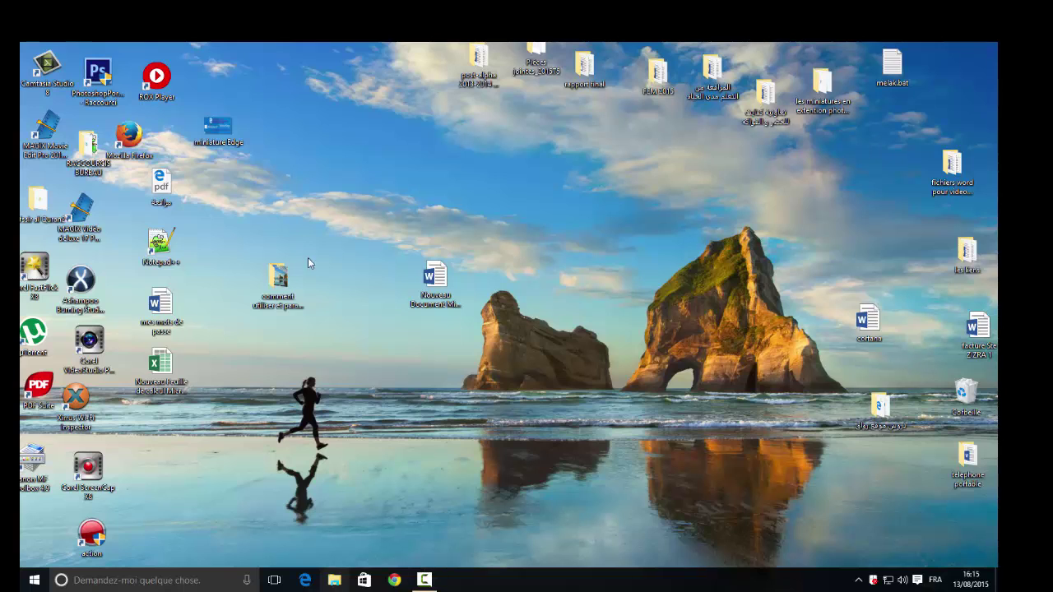
- Open the photo 20150607_191426 from the Images folder in File Explorer
{"action": "key", "text": "super+e"}
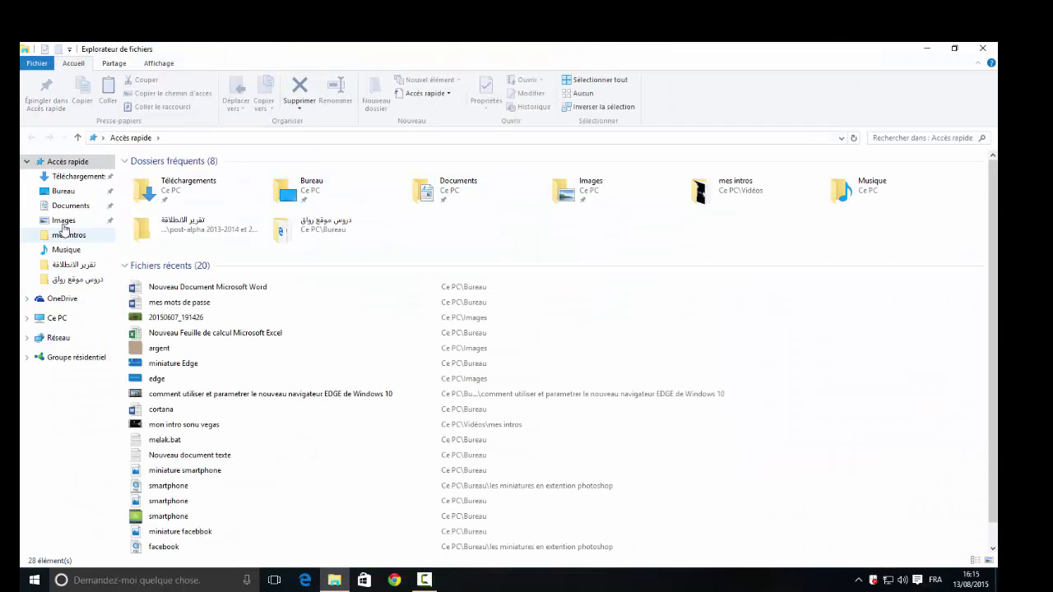
{"action": "left_click", "coordinate": [62, 220]}
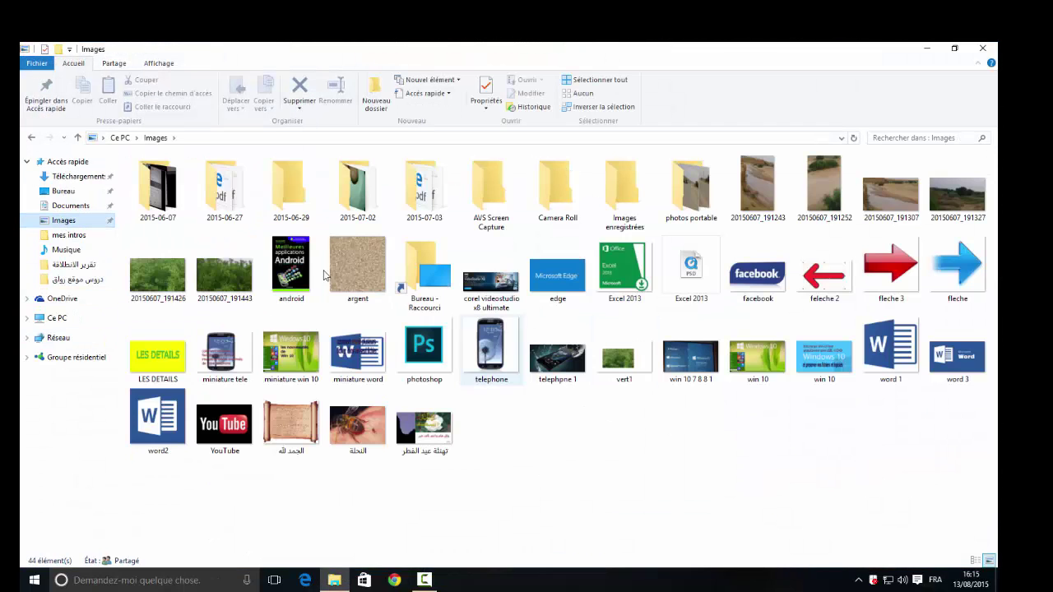
{"action": "double_click", "coordinate": [157, 268]}
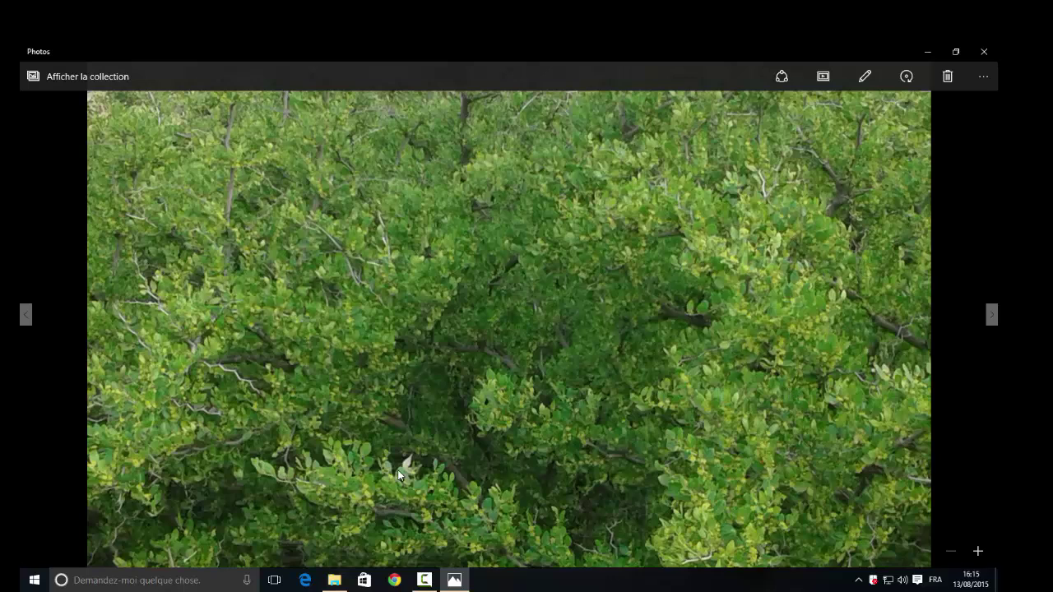
- Add a fourth virtual desktop and switch to it
{"action": "left_click", "coordinate": [274, 581]}
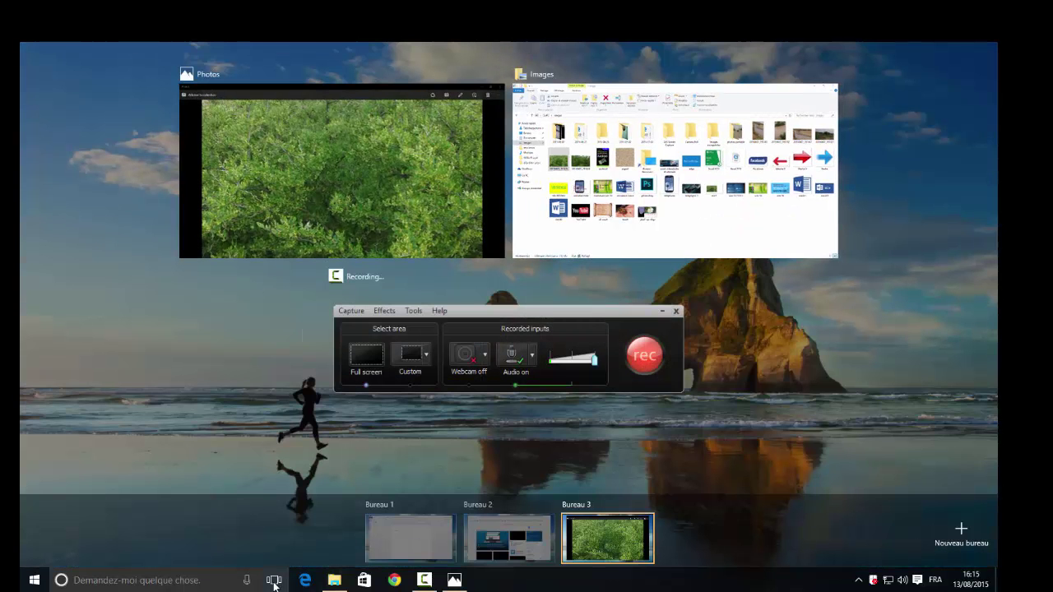
{"action": "left_click", "coordinate": [950, 533]}
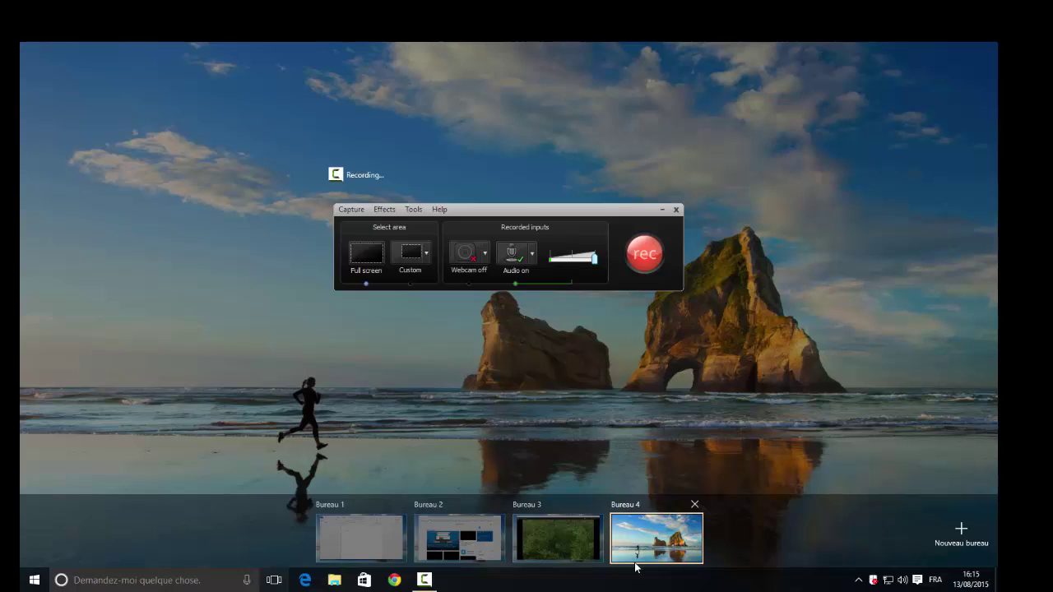
{"action": "left_click", "coordinate": [661, 546]}
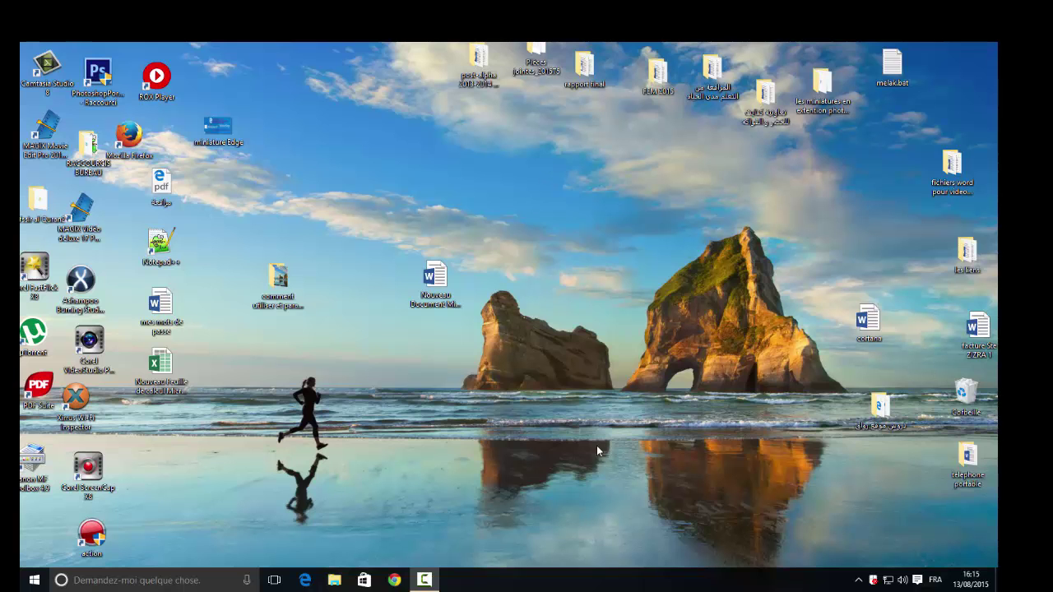
- Create a new Microsoft Excel worksheet file on the desktop, keeping its default name
{"action": "right_click", "coordinate": [583, 191]}
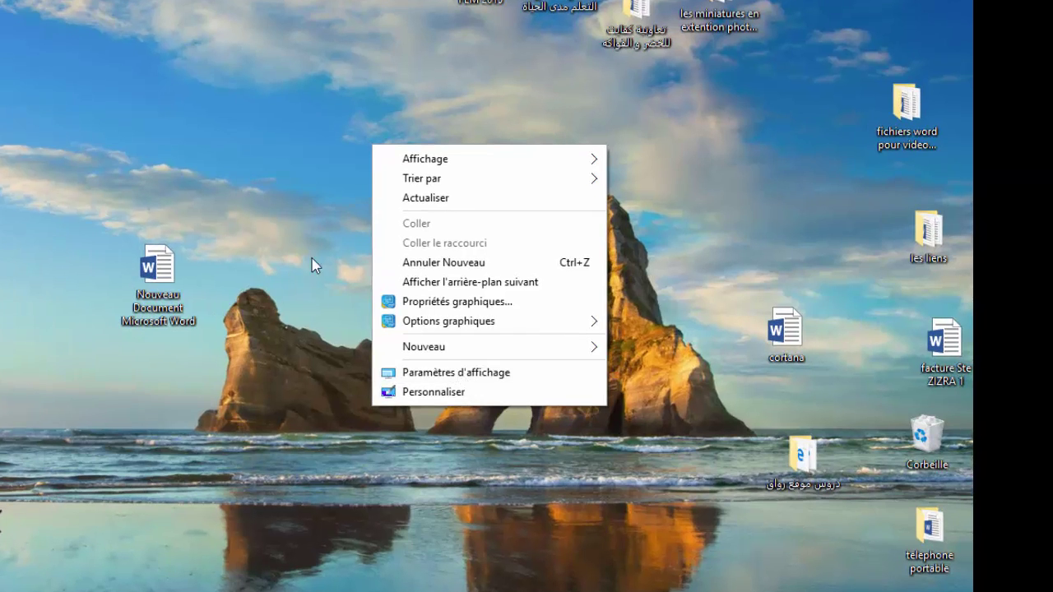
{"action": "mouse_move", "coordinate": [453, 346]}
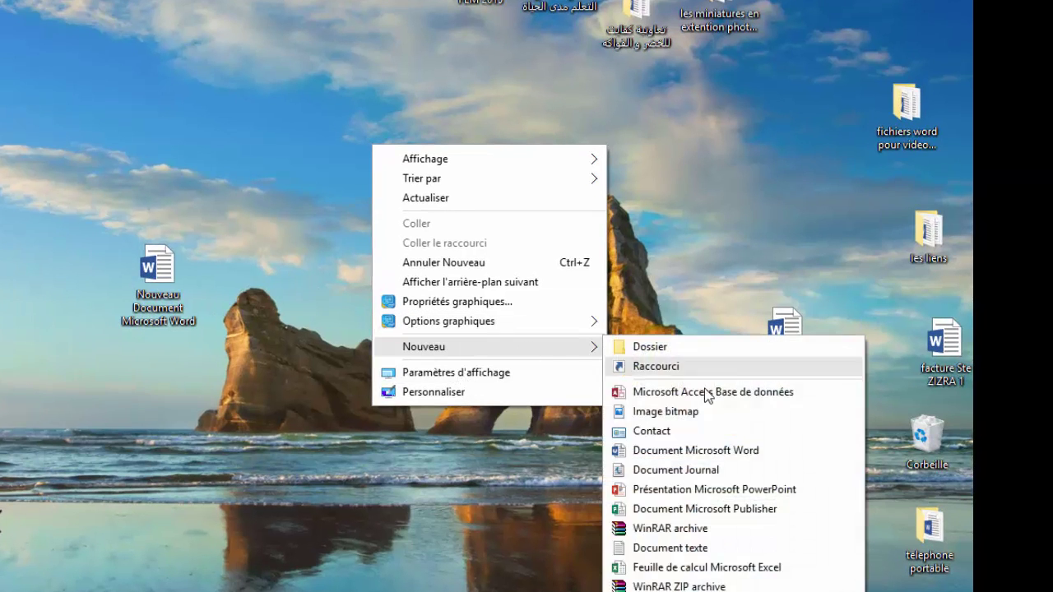
{"action": "left_click", "coordinate": [722, 568]}
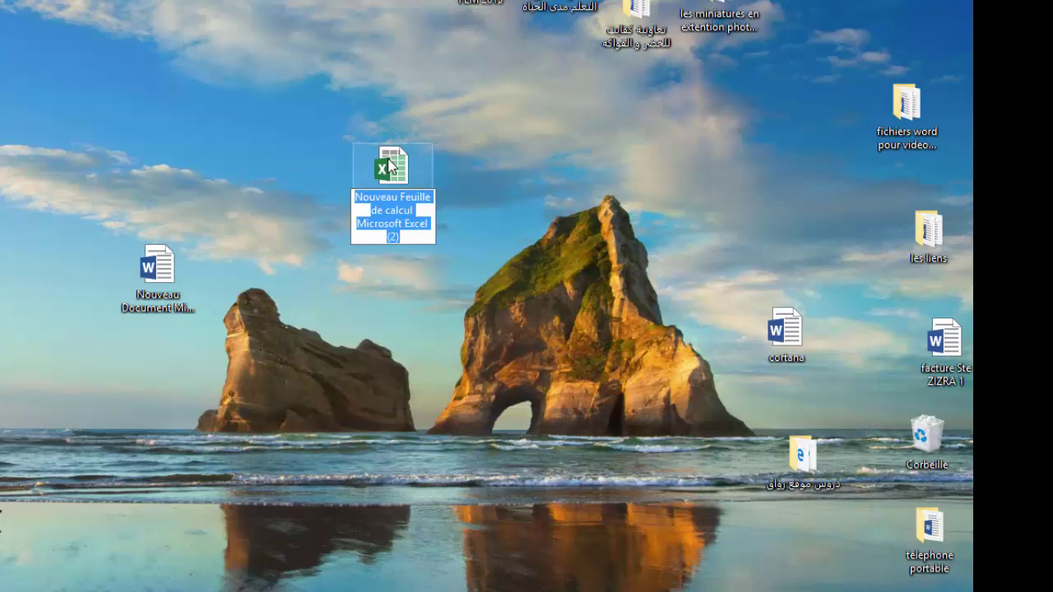
{"action": "left_click", "coordinate": [396, 173]}
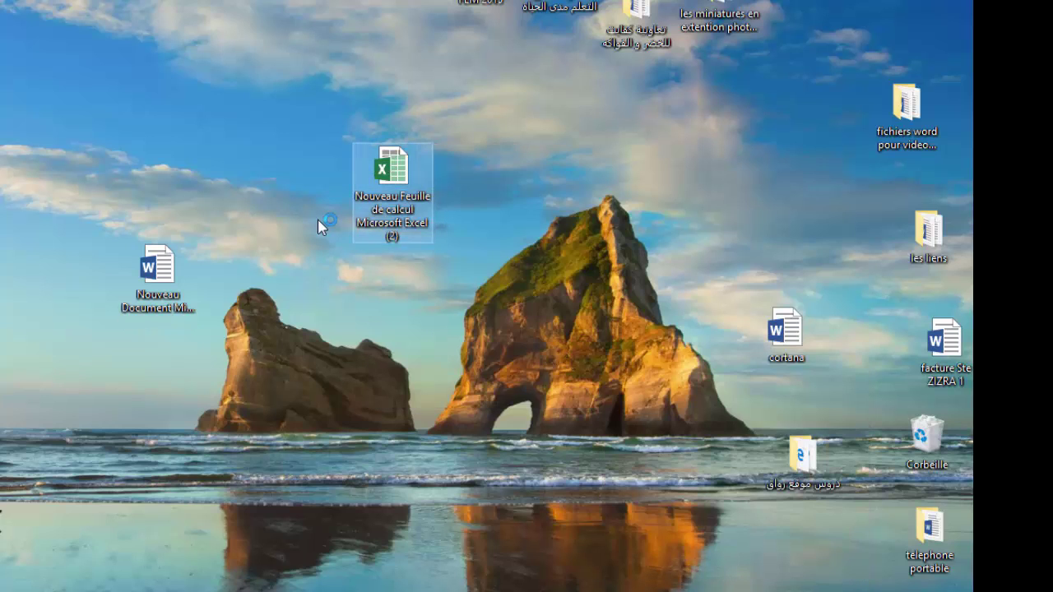
- Open the new Excel file and enter "ghfggfffd" in cell A1
{"action": "double_click", "coordinate": [391, 169]}
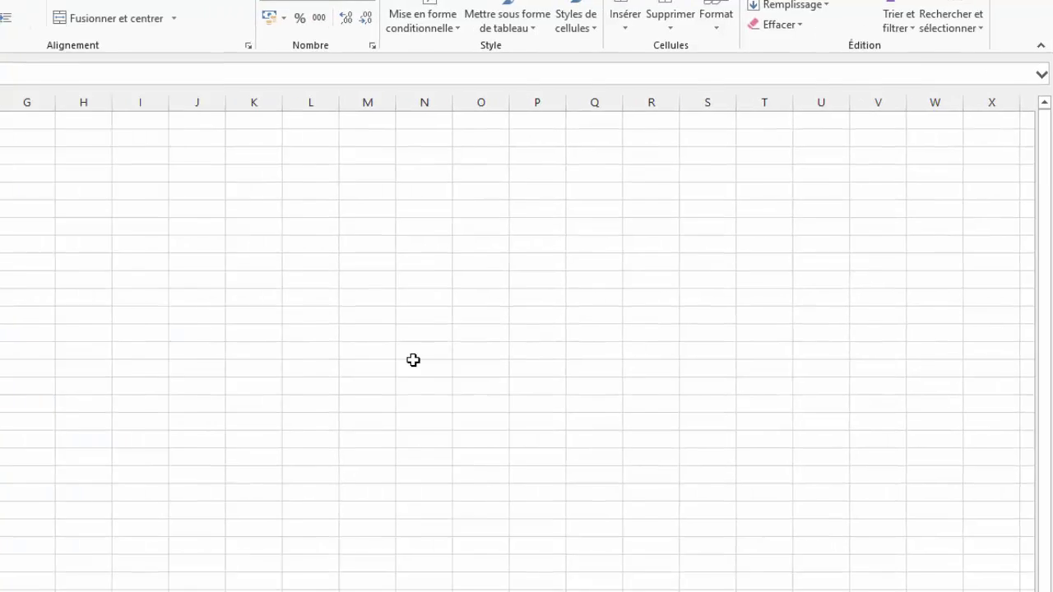
{"action": "type", "text": "ghf"}
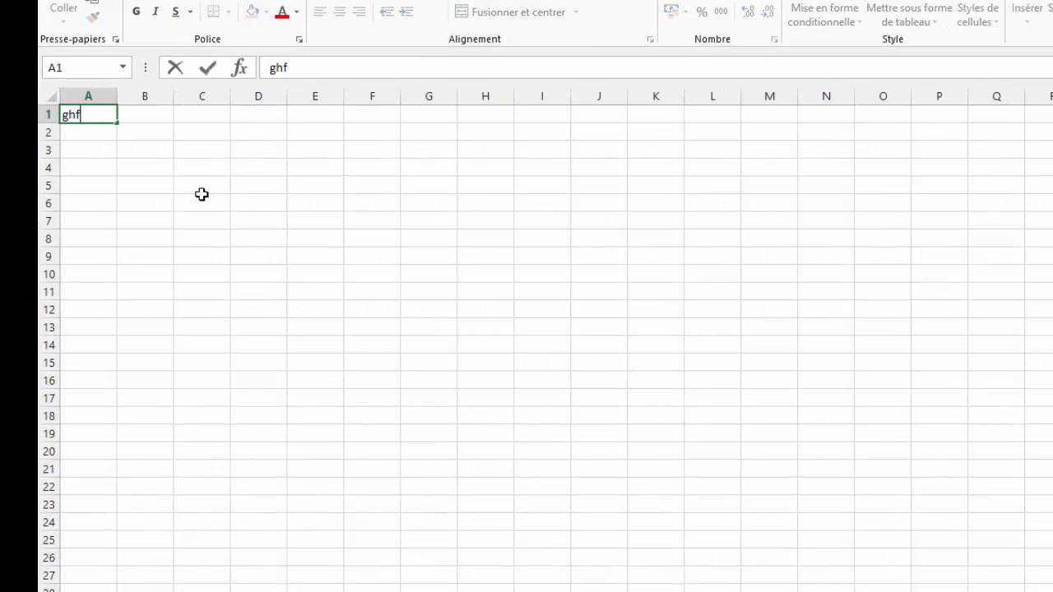
{"action": "type", "text": "ggfffd"}
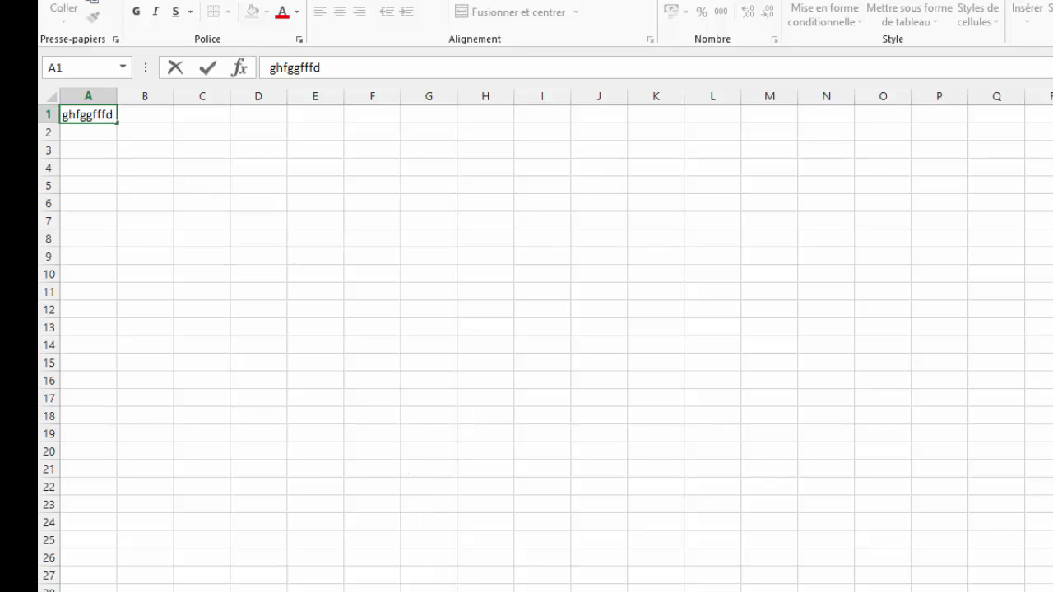
- Switch to the second virtual desktop and look through the news feed on the Edge start page
{"action": "key", "text": "super+Tab"}
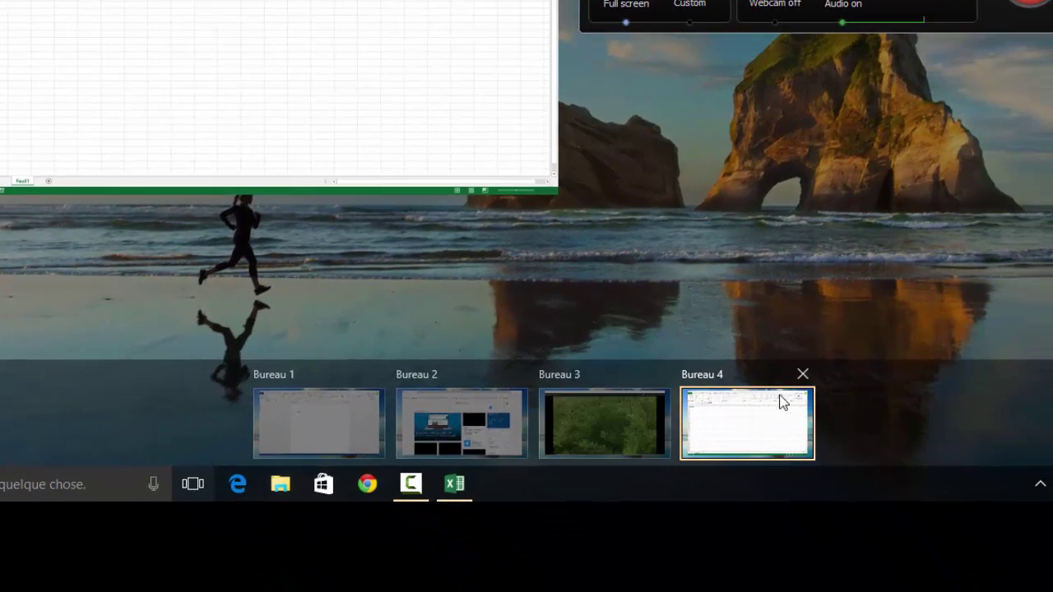
{"action": "mouse_move", "coordinate": [435, 427]}
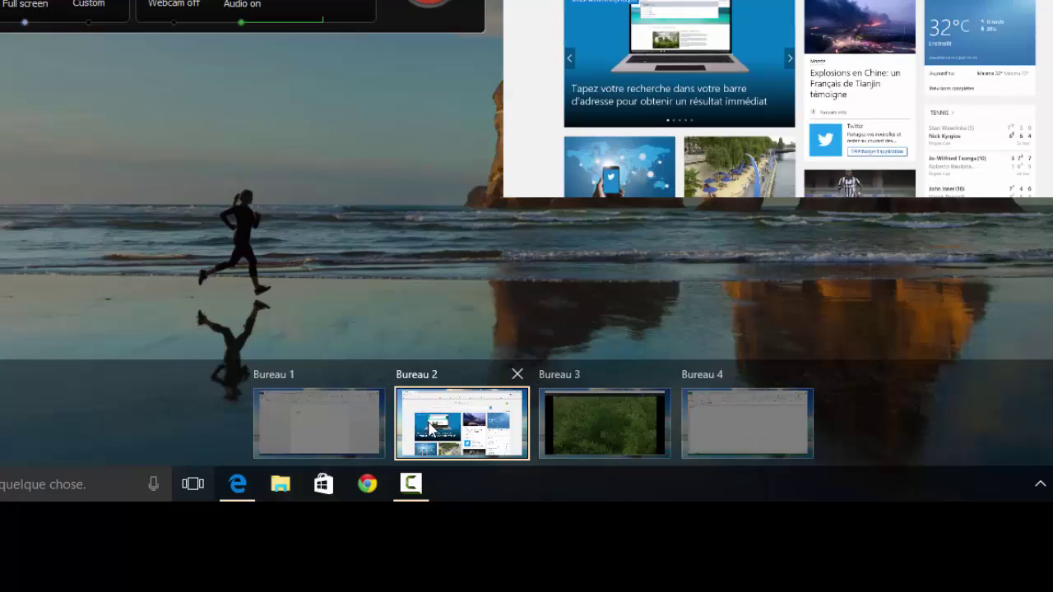
{"action": "left_click", "coordinate": [431, 426]}
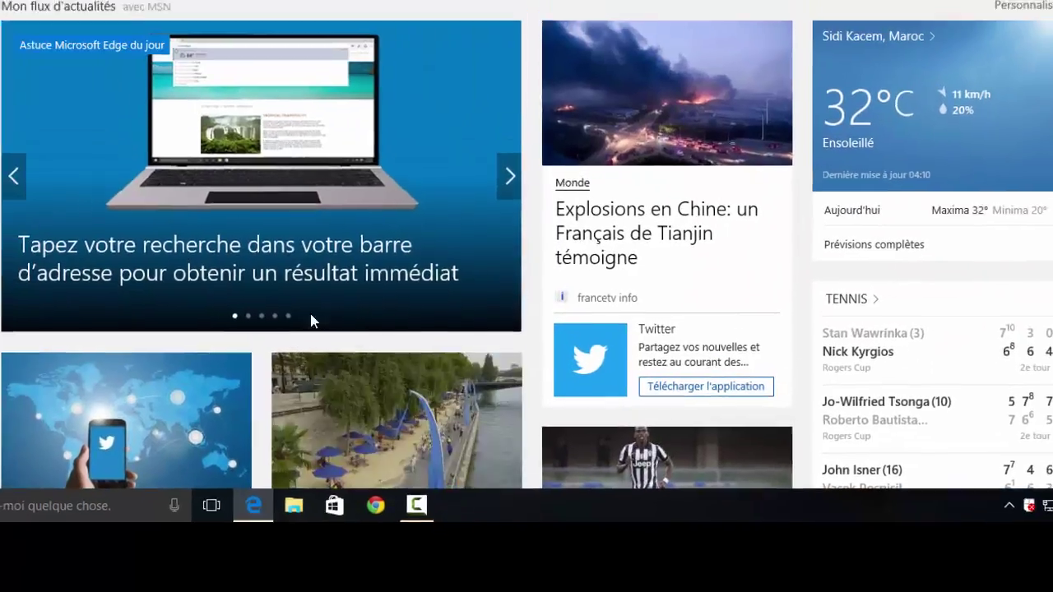
{"action": "scroll", "coordinate": [649, 369], "scroll_direction": "down", "scroll_amount": 7}
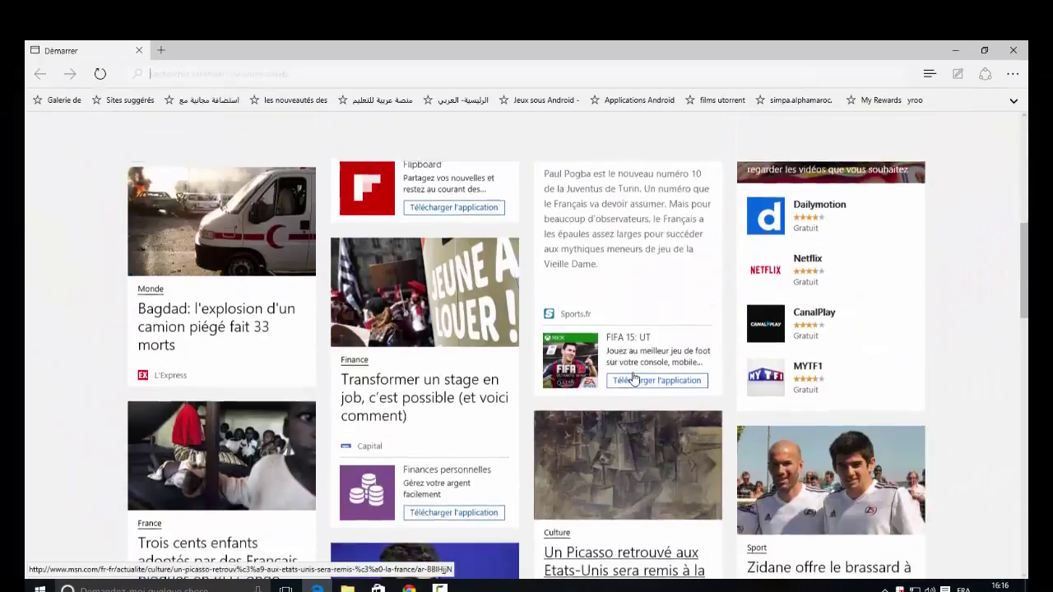
{"action": "scroll", "coordinate": [633, 376], "scroll_direction": "up", "scroll_amount": 7}
{"action": "scroll", "coordinate": [633, 379], "scroll_direction": "down", "scroll_amount": 6}
{"action": "scroll", "coordinate": [633, 379], "scroll_direction": "down", "scroll_amount": 13}
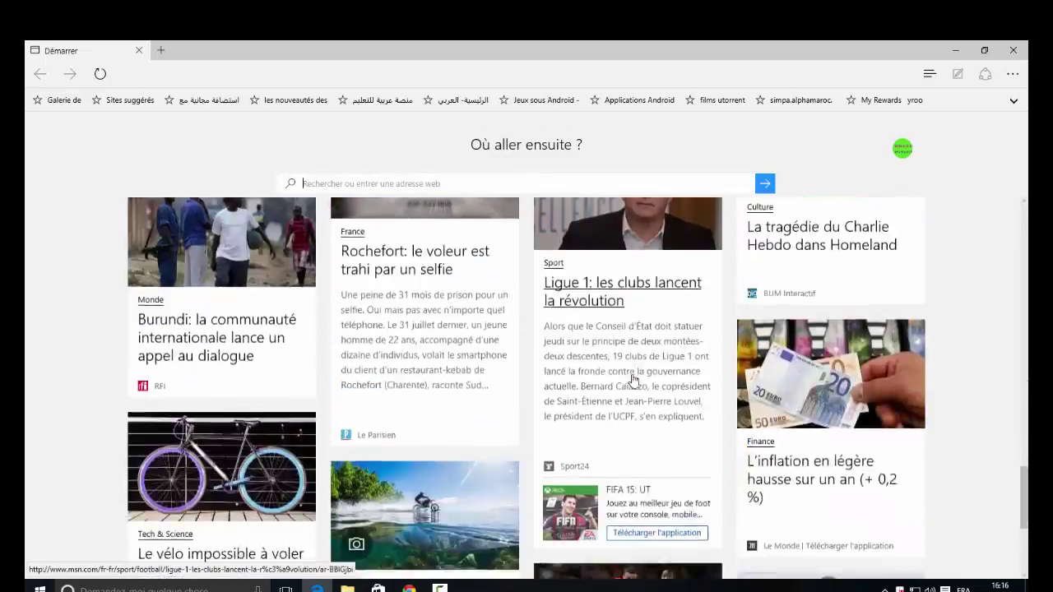
{"action": "scroll", "coordinate": [632, 379], "scroll_direction": "up", "scroll_amount": 12}
{"action": "scroll", "coordinate": [455, 483], "scroll_direction": "up", "scroll_amount": 1}
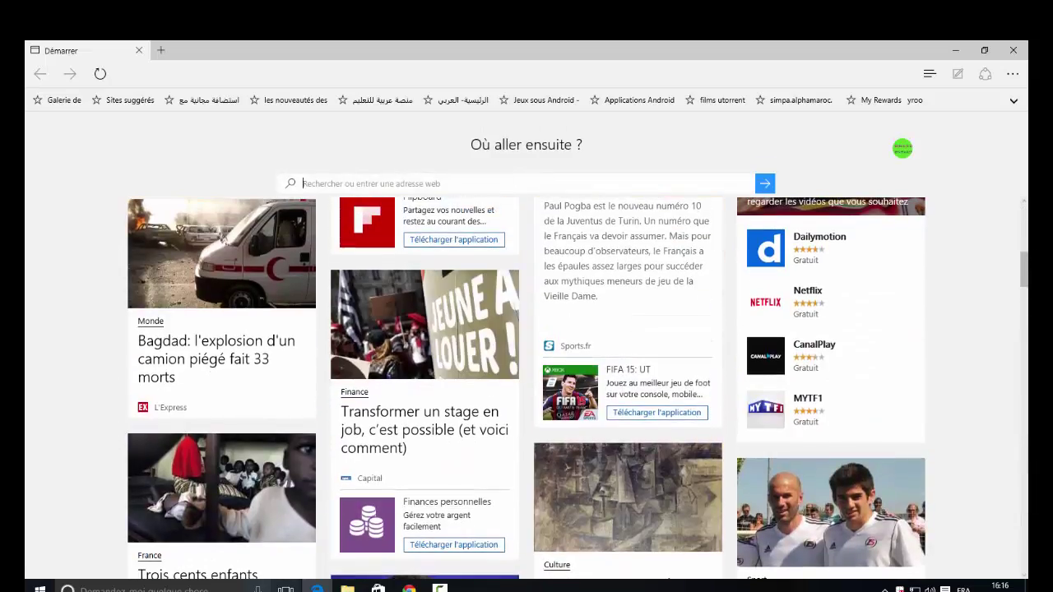
- Switch to the first virtual desktop and add "gfggfhgfghfggggf" to the text in the Word document
{"action": "left_click", "coordinate": [285, 589]}
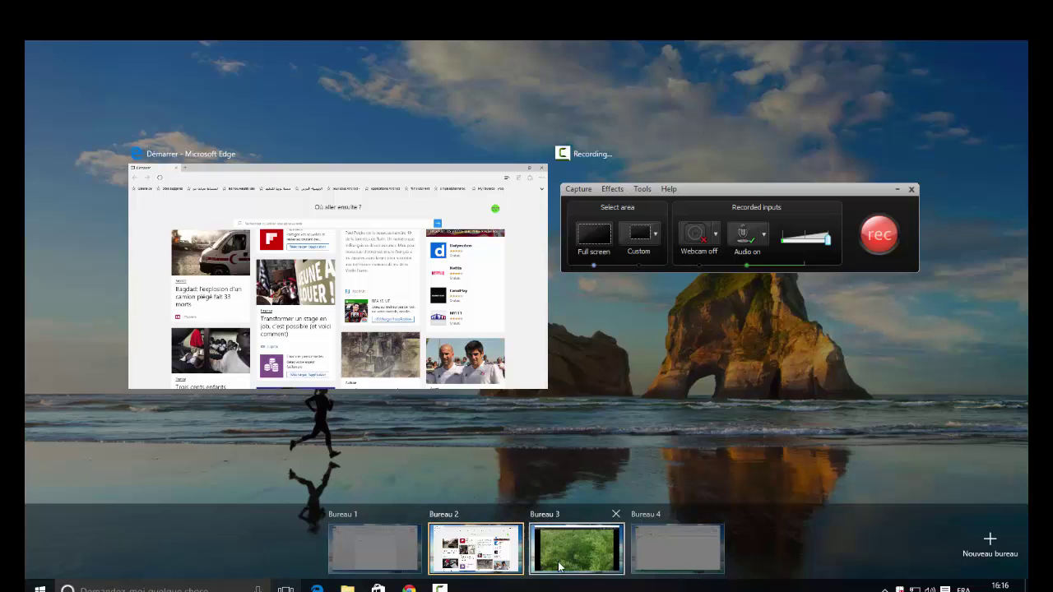
{"action": "left_click", "coordinate": [365, 556]}
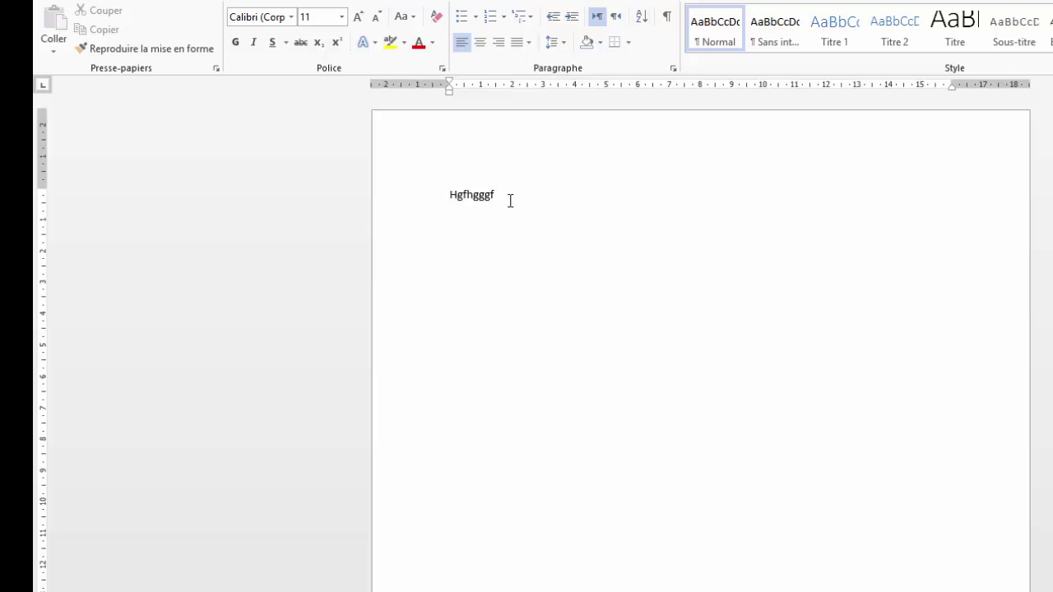
{"action": "type", "text": "gfggfhgfghfggggf"}
- Switch to the fourth virtual desktop, which holds the Excel workbook
{"action": "key", "text": "super+Tab"}
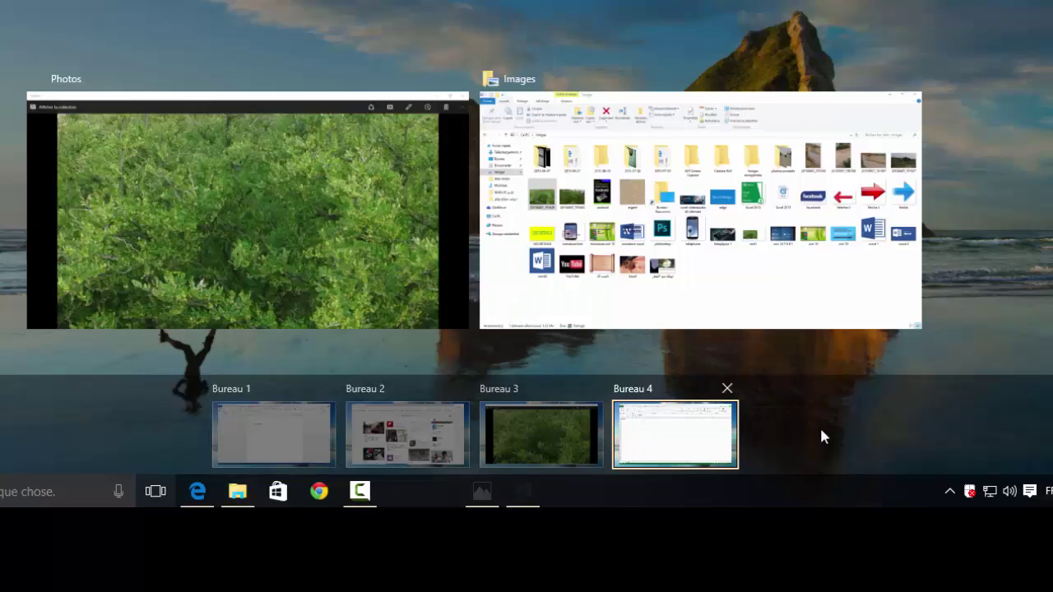
{"action": "left_click", "coordinate": [675, 434]}
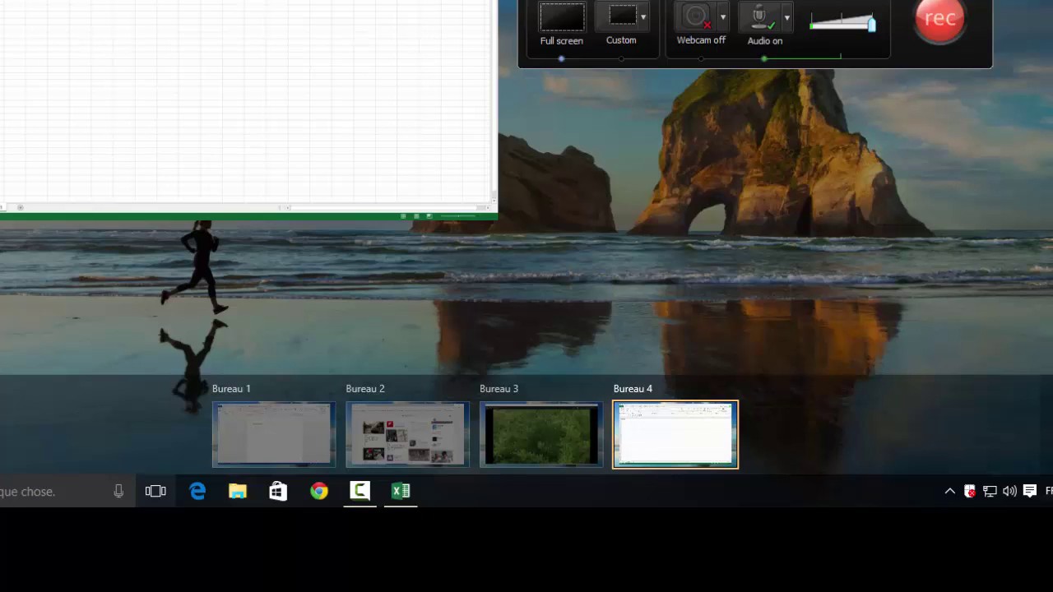
- Switch to the third virtual desktop with the open photo, then preview the fourth desktop in the desktop overview
{"action": "left_click", "coordinate": [518, 423]}
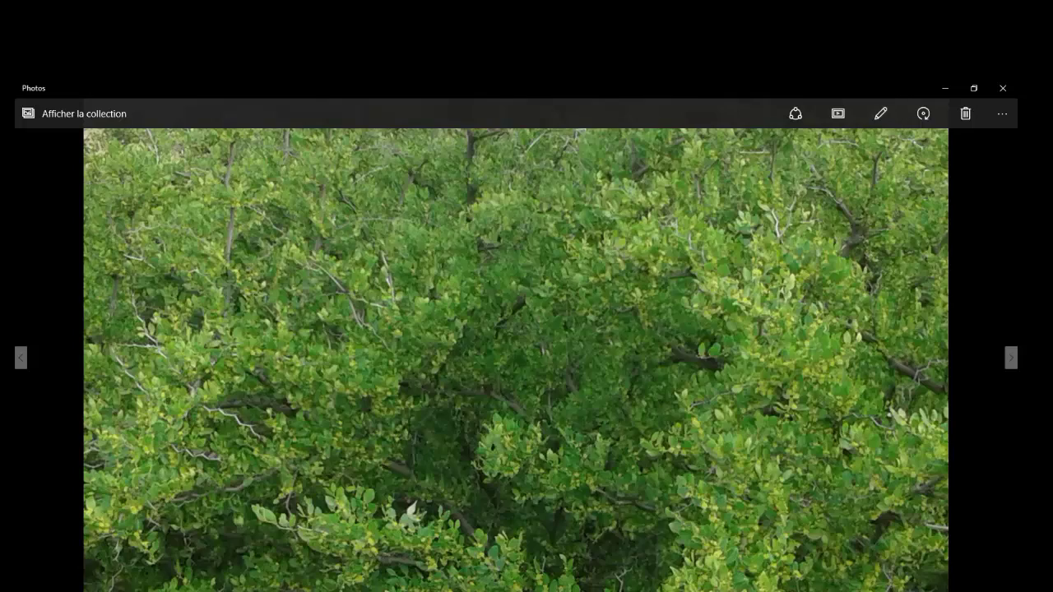
{"action": "key", "text": "super+Tab"}
{"action": "key", "text": "super+Tab"}
{"action": "key", "text": "super+Tab"}
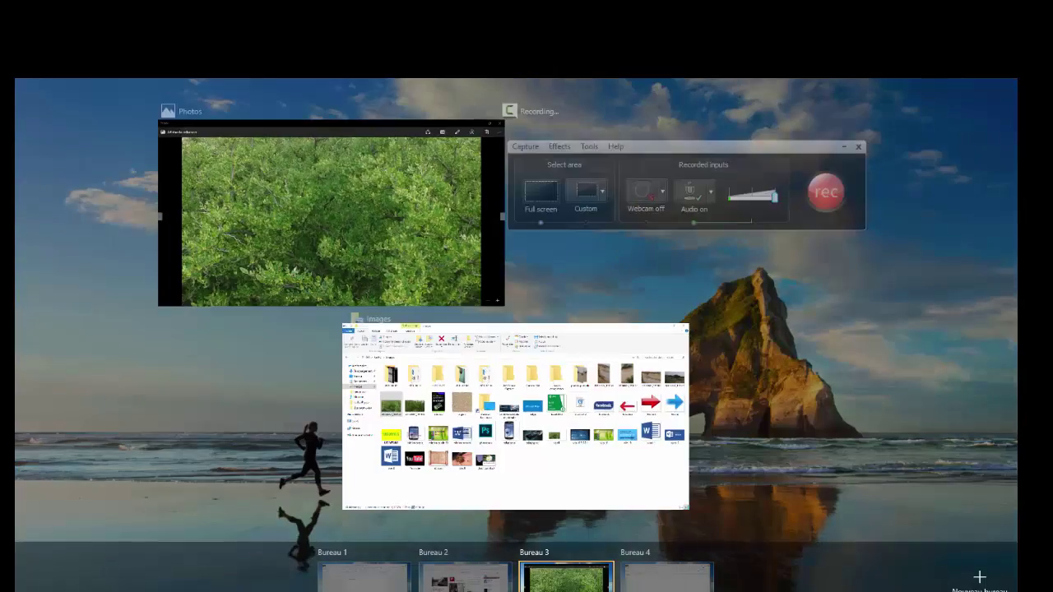
{"action": "mouse_move", "coordinate": [632, 589]}
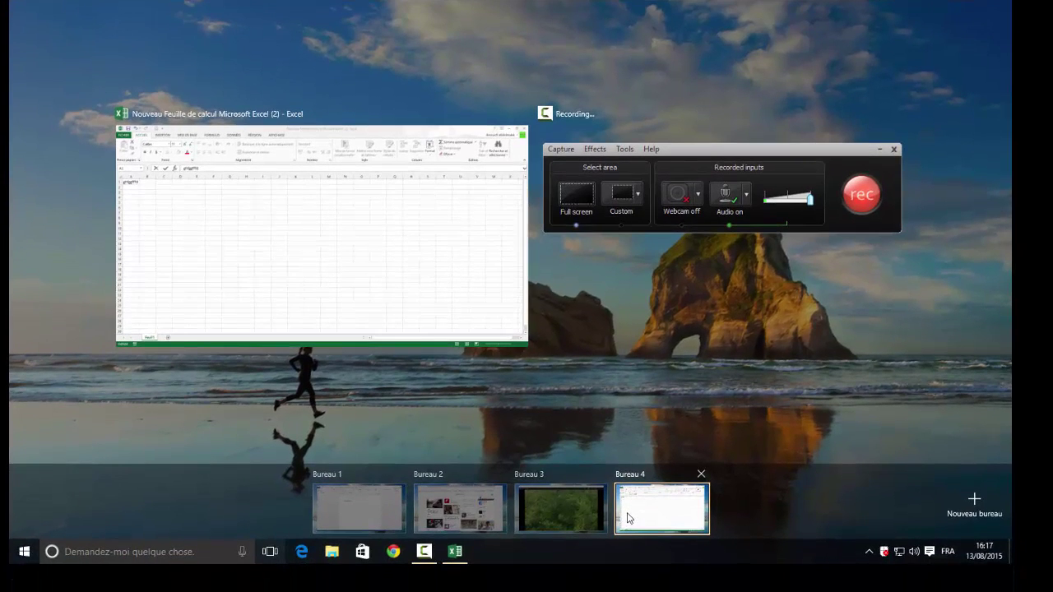
- Create a fifth virtual desktop, switch to it and open Google Chrome there
{"action": "left_click", "coordinate": [970, 502]}
{"action": "left_click", "coordinate": [709, 516]}
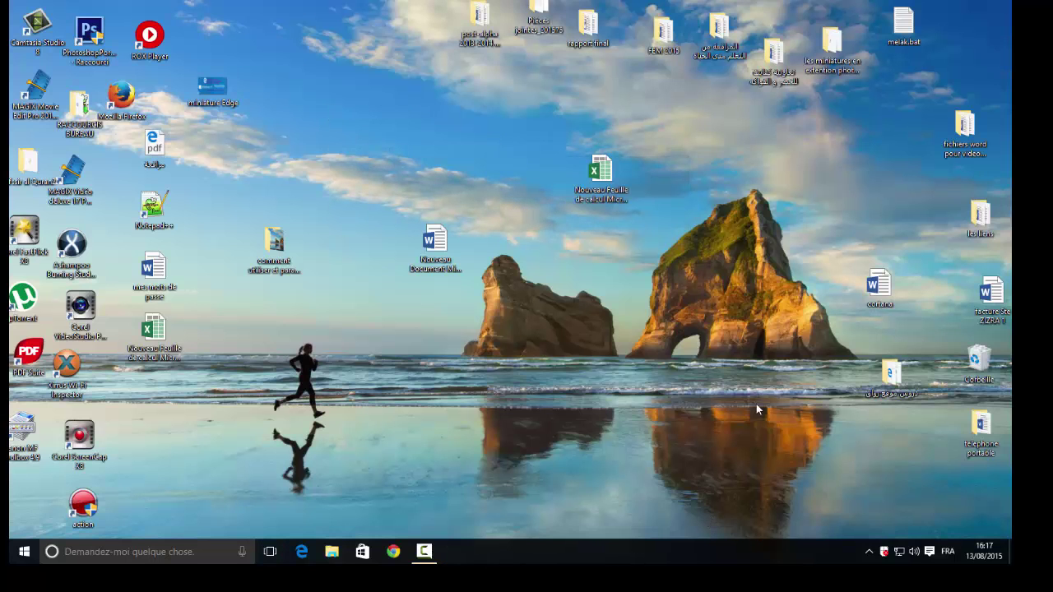
{"action": "left_click", "coordinate": [393, 551]}
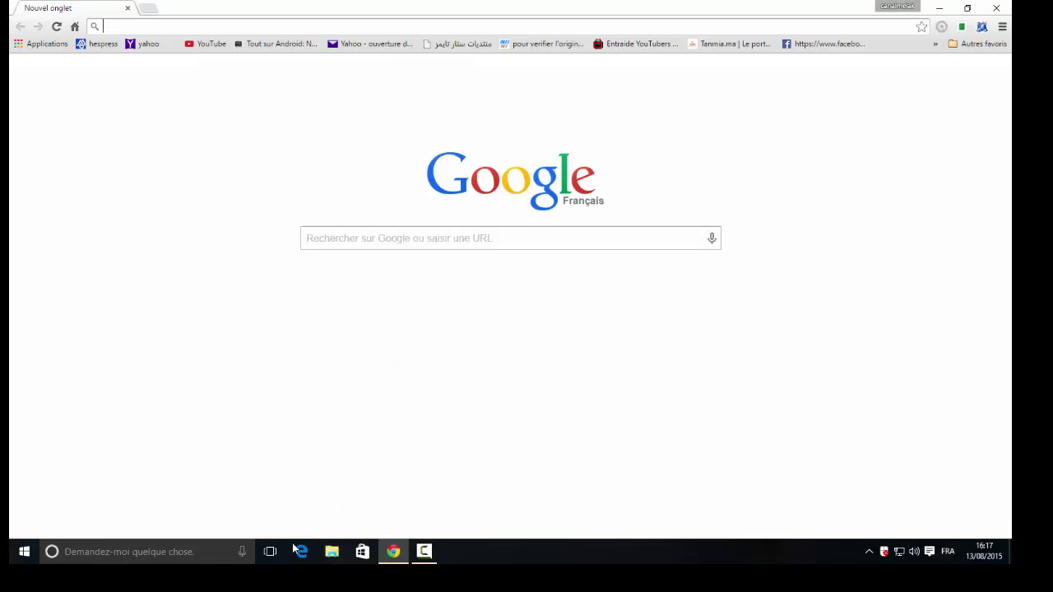
- Review the overview of all five virtual desktops and switch to the third one, which holds the photo
{"action": "left_click", "coordinate": [271, 553]}
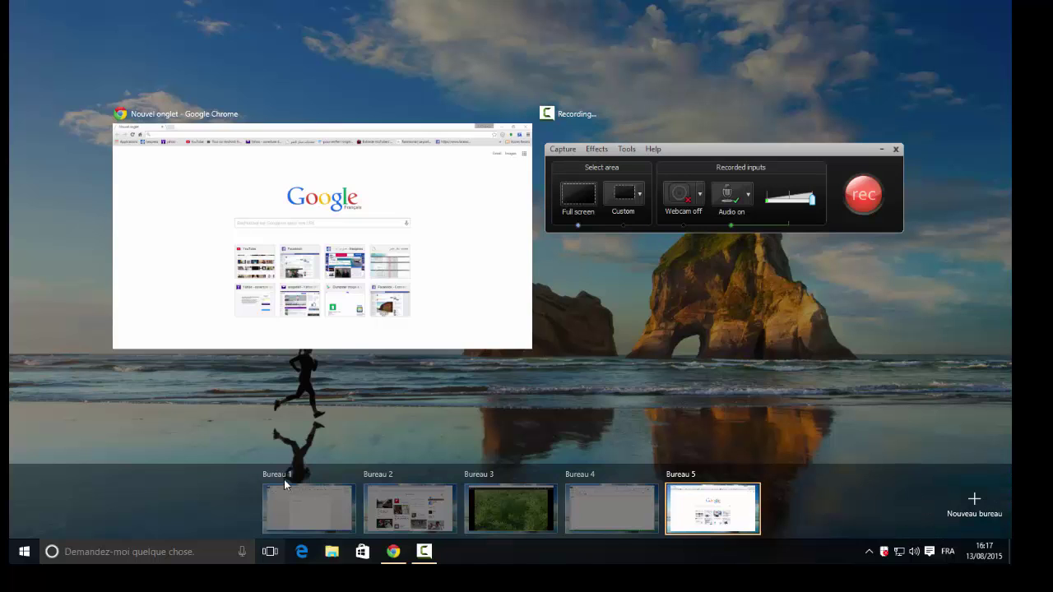
{"action": "left_click", "coordinate": [265, 557]}
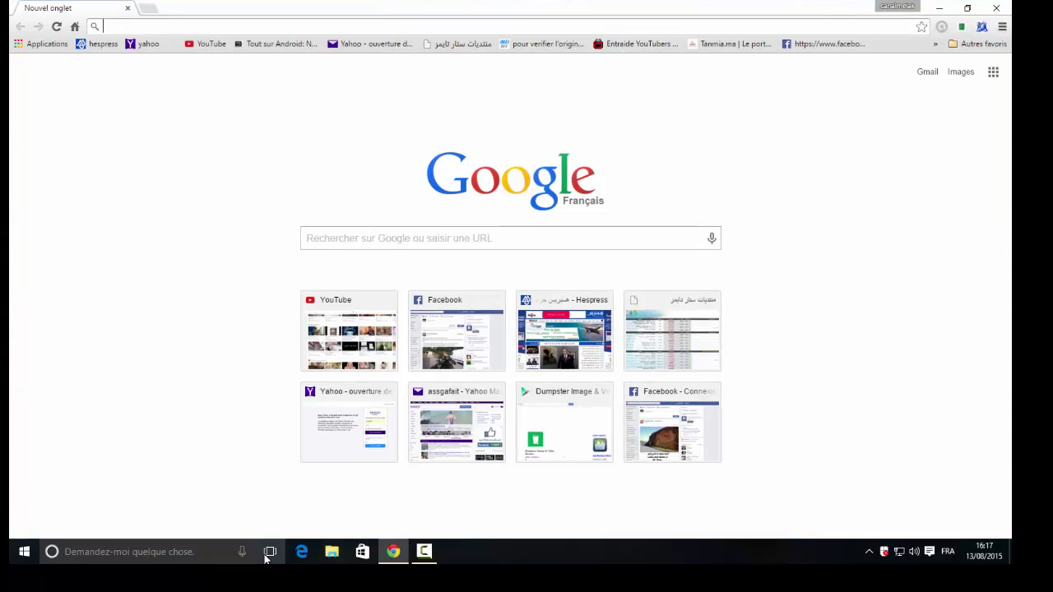
{"action": "left_click", "coordinate": [266, 558]}
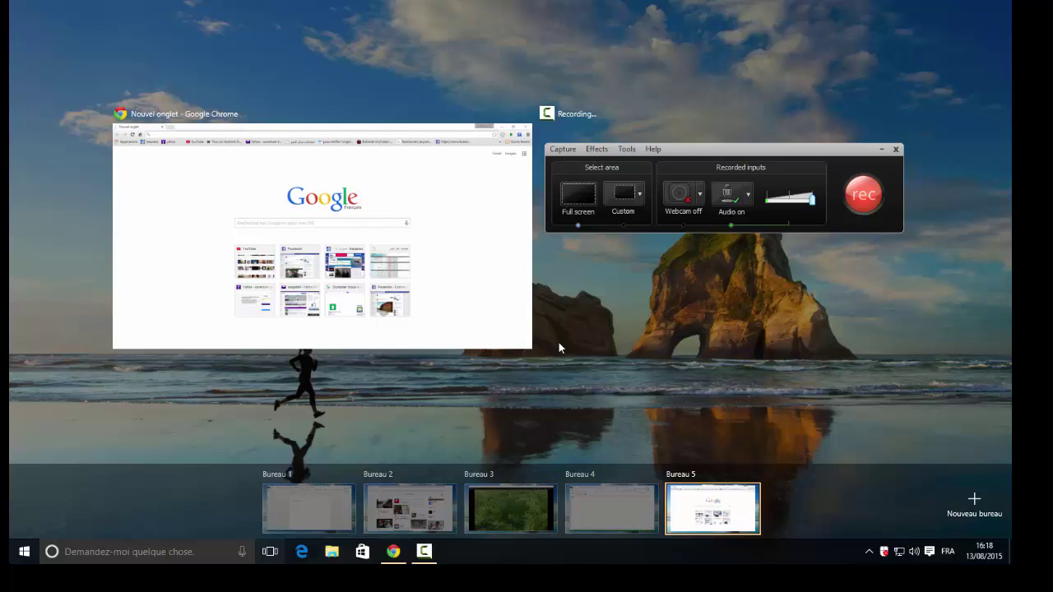
{"action": "left_click", "coordinate": [519, 508]}
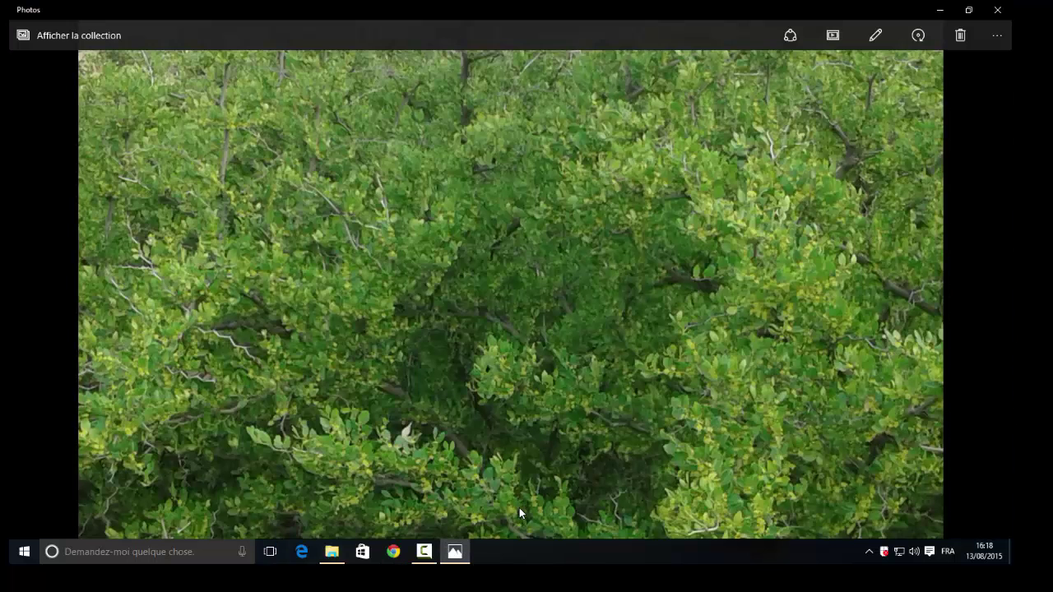
- Remove the fifth and fourth virtual desktops from the desktop overview
{"action": "left_click", "coordinate": [269, 552]}
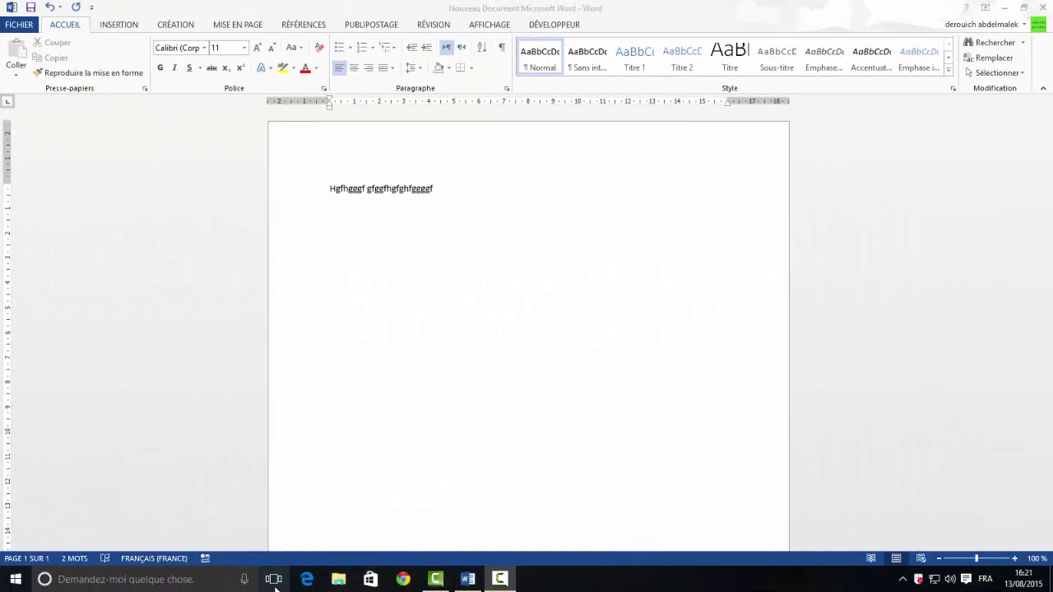
{"action": "left_click", "coordinate": [275, 580]}
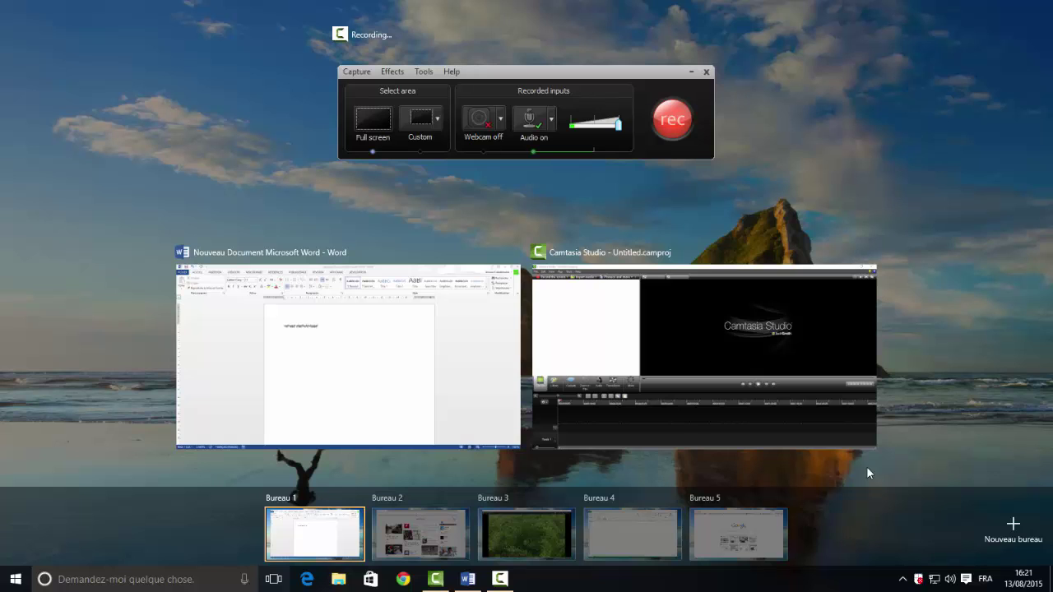
{"action": "mouse_move", "coordinate": [724, 510]}
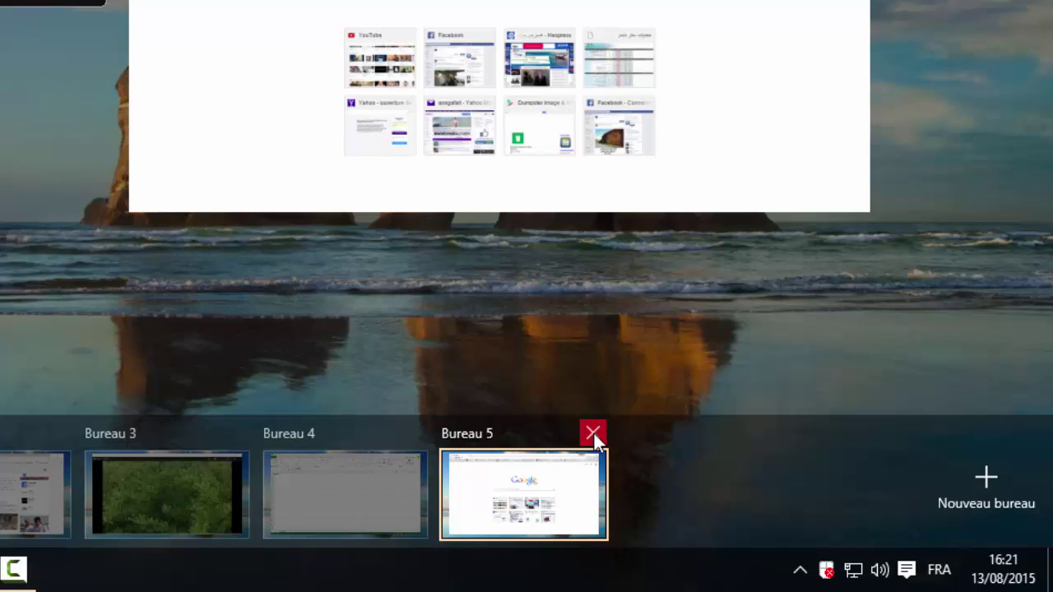
{"action": "left_click", "coordinate": [594, 434]}
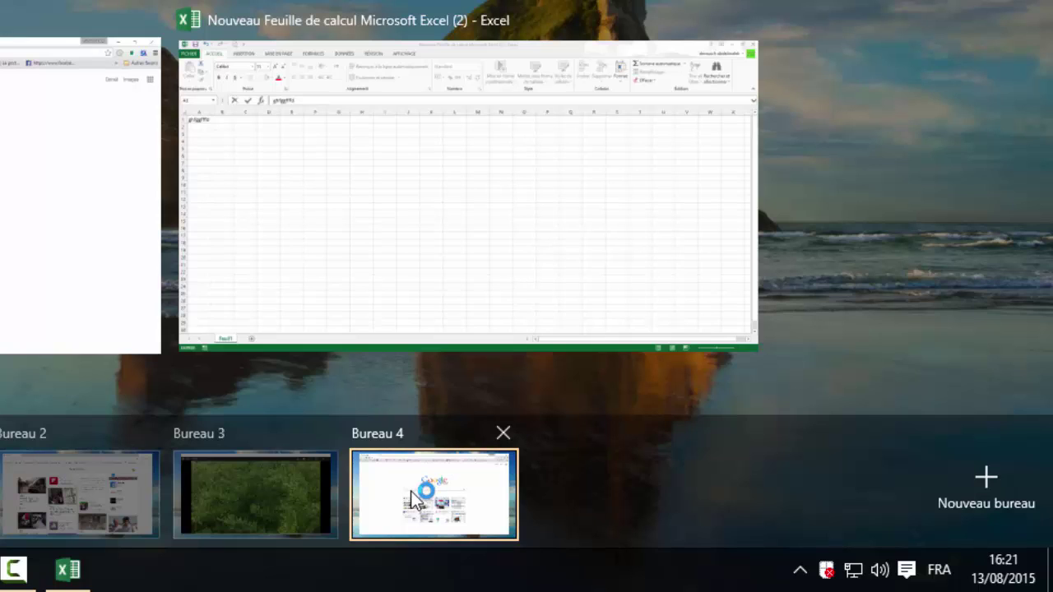
{"action": "left_click", "coordinate": [502, 436]}
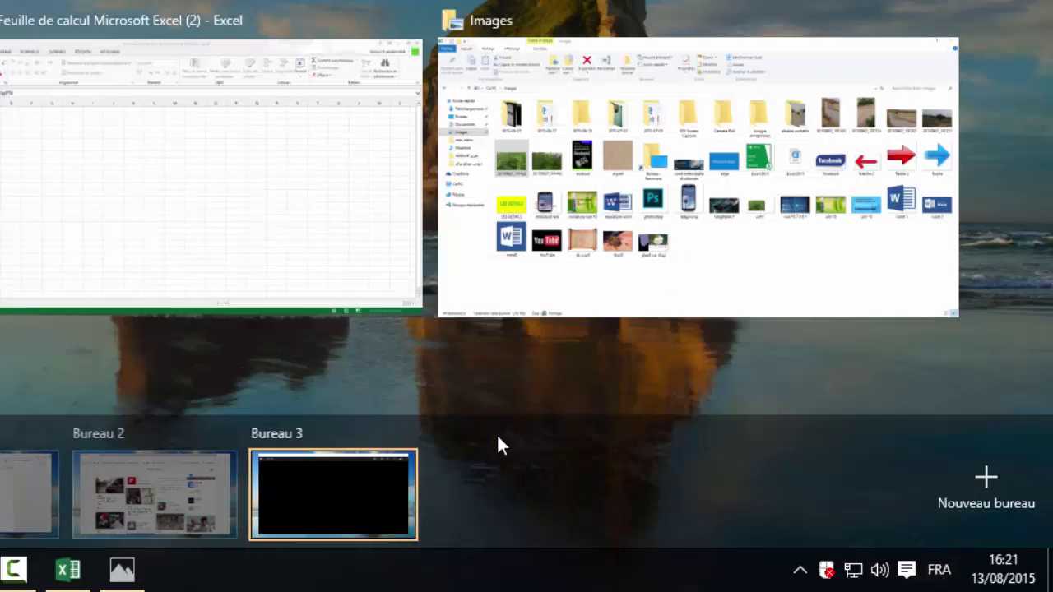
- Switch to the third virtual desktop and close the Photos window on it
{"action": "left_click", "coordinate": [336, 505]}
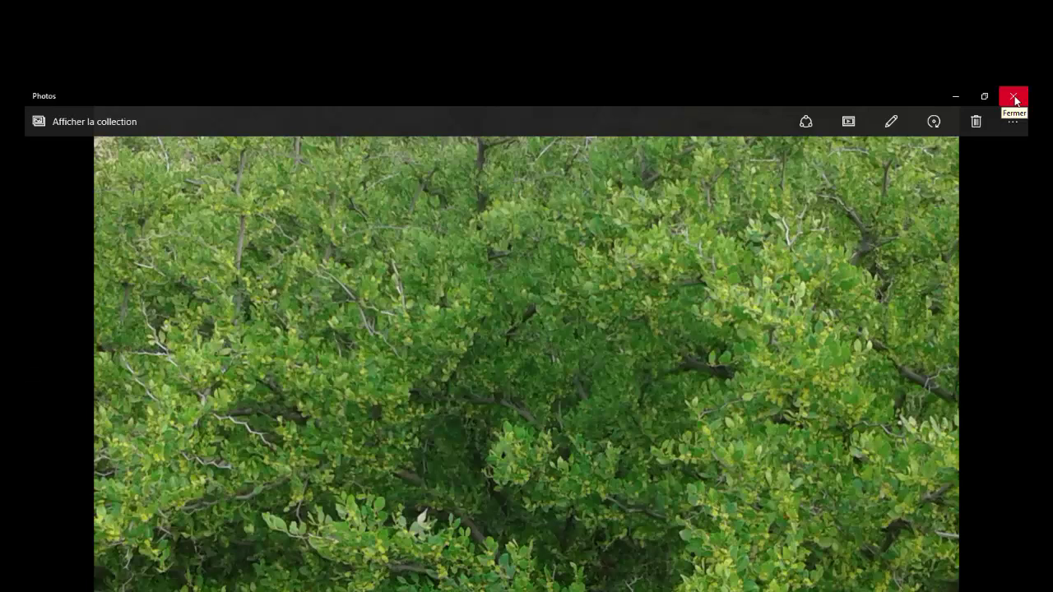
{"action": "left_click", "coordinate": [1014, 98]}
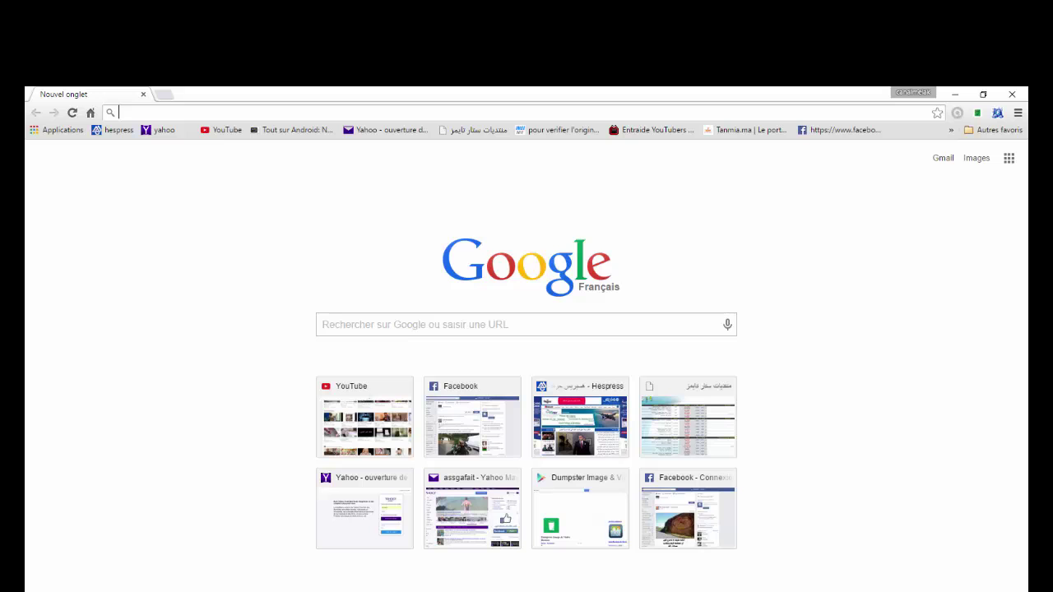
{"action": "key", "text": "super+Tab"}
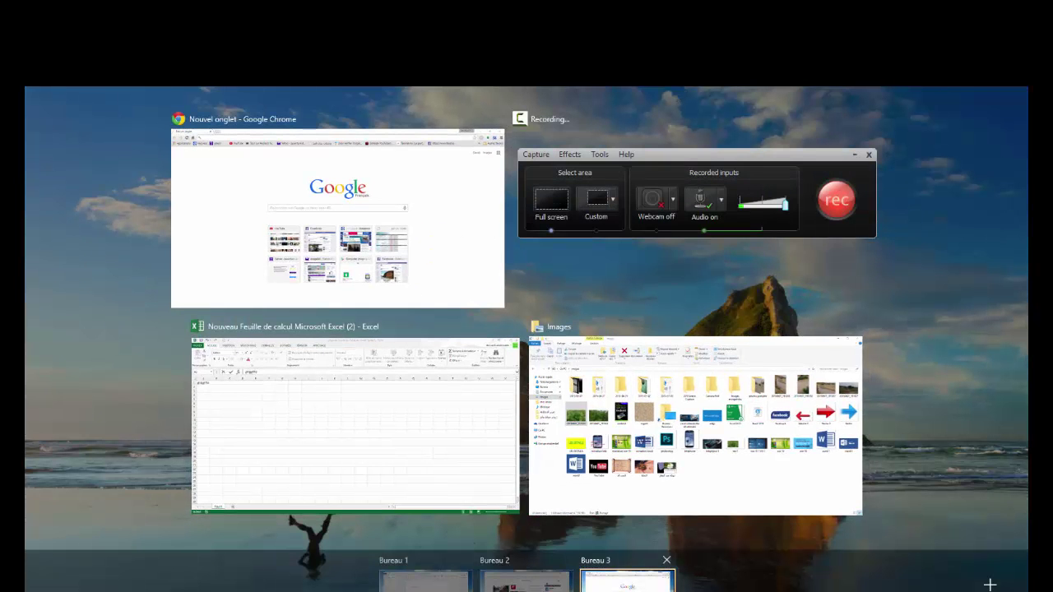
{"action": "left_click", "coordinate": [628, 586]}
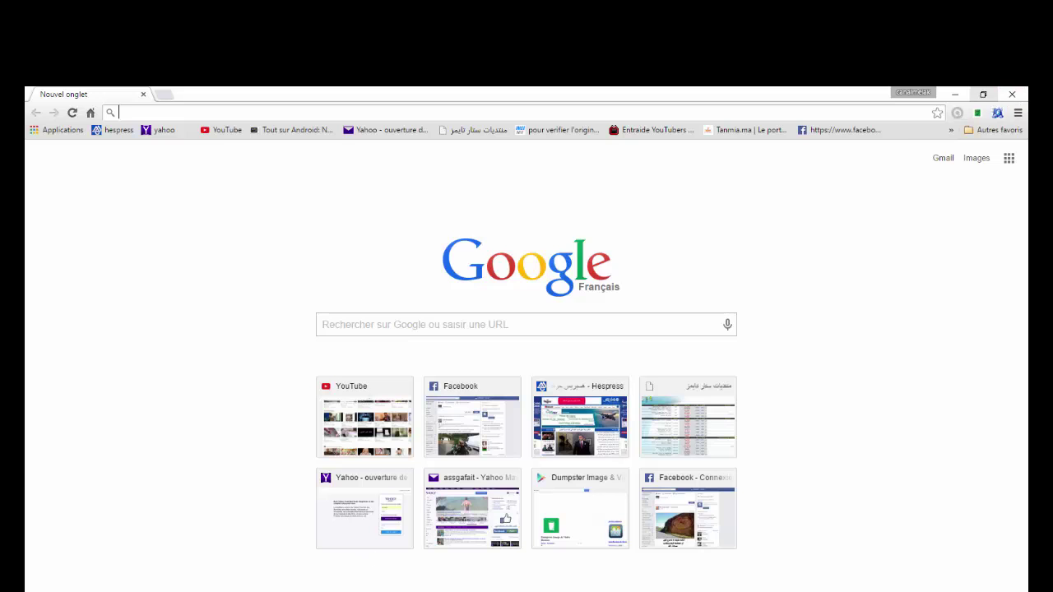
- Remove the third virtual desktop from the desktop overview
{"action": "key", "text": "super+Tab"}
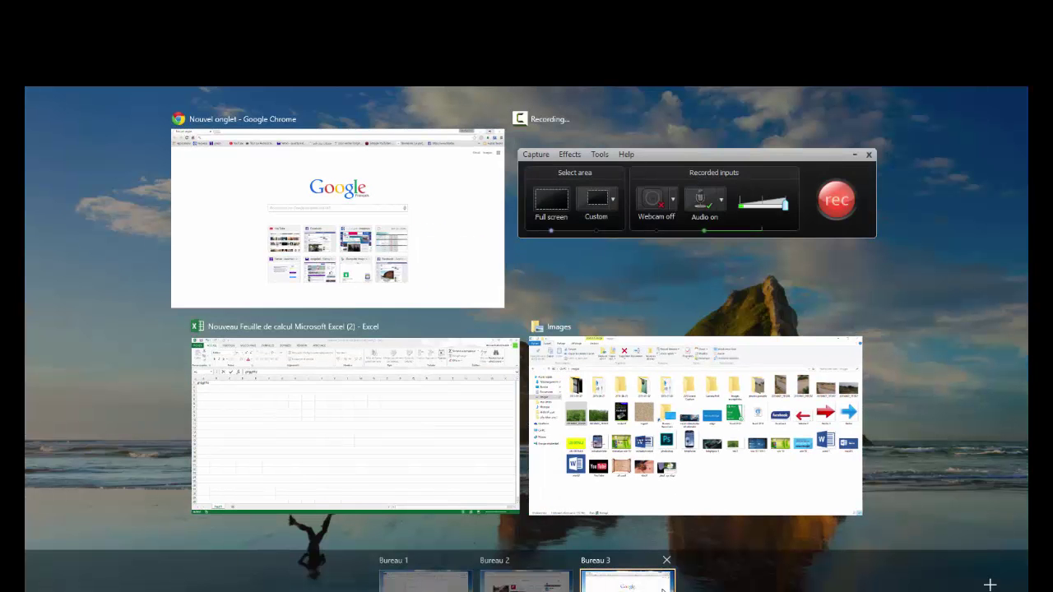
{"action": "mouse_move", "coordinate": [668, 561]}
{"action": "left_click", "coordinate": [667, 561]}
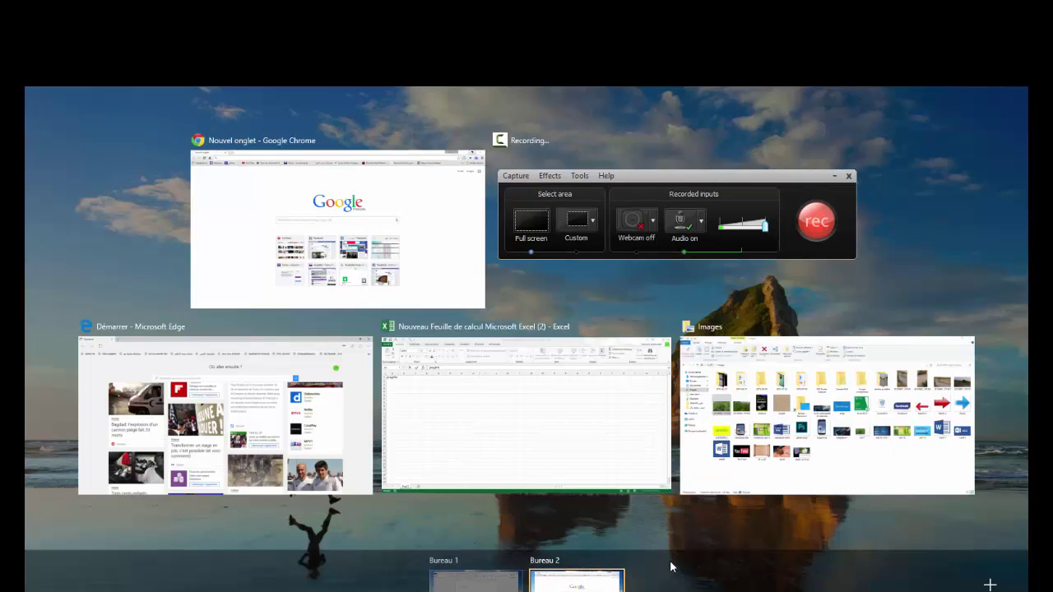